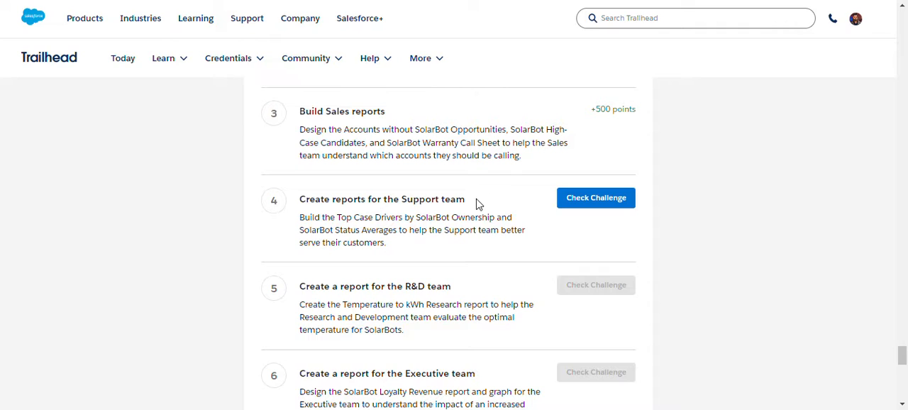
Launch the Feedback Management playground from the superbadge's challenge section.
{"action": "scroll", "coordinate": [419, 225], "scroll_direction": "up", "scroll_amount": 3}
{"action": "scroll", "coordinate": [461, 234], "scroll_direction": "up", "scroll_amount": 4}
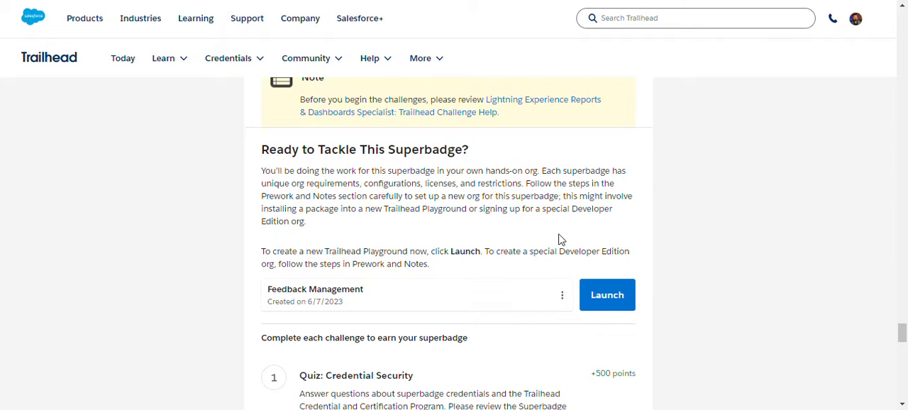
{"action": "left_click", "coordinate": [599, 302]}
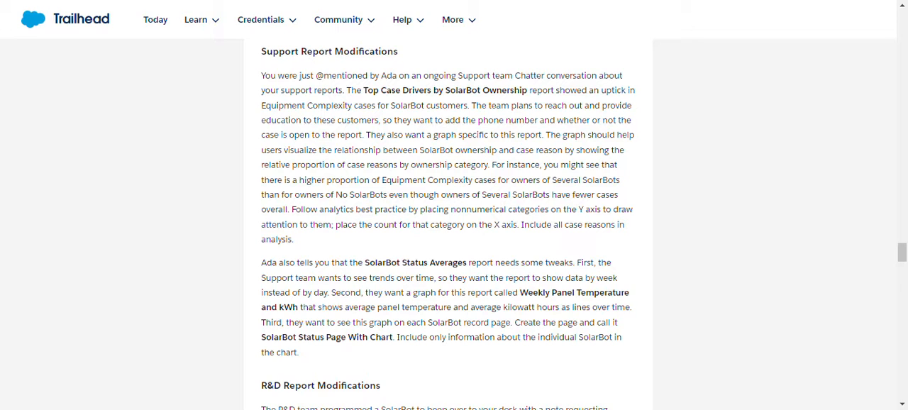
{"action": "mouse_move", "coordinate": [338, 29]}
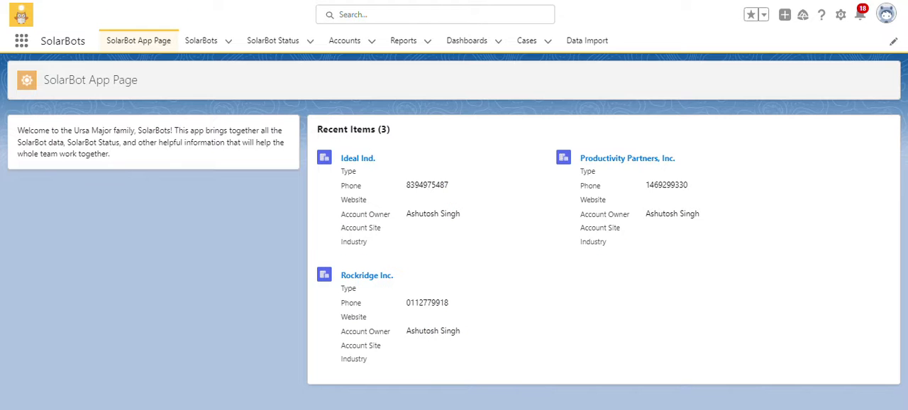
Start a new report in the SolarBots app based on the standard Cases report type.
{"action": "left_click", "coordinate": [403, 42]}
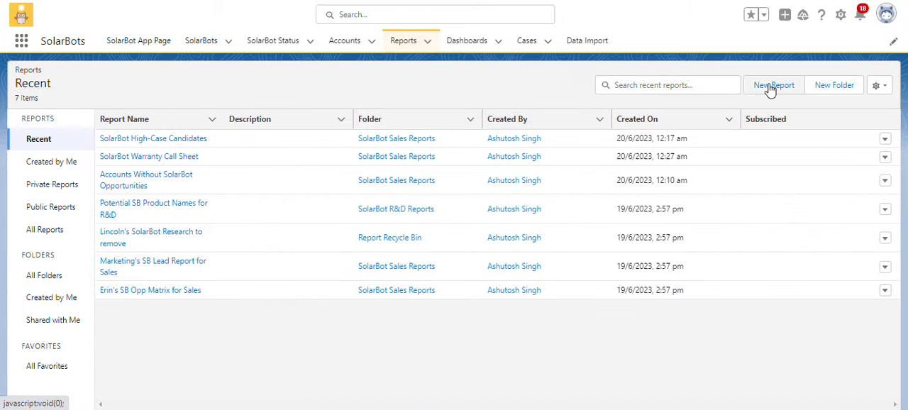
{"action": "left_click", "coordinate": [764, 86]}
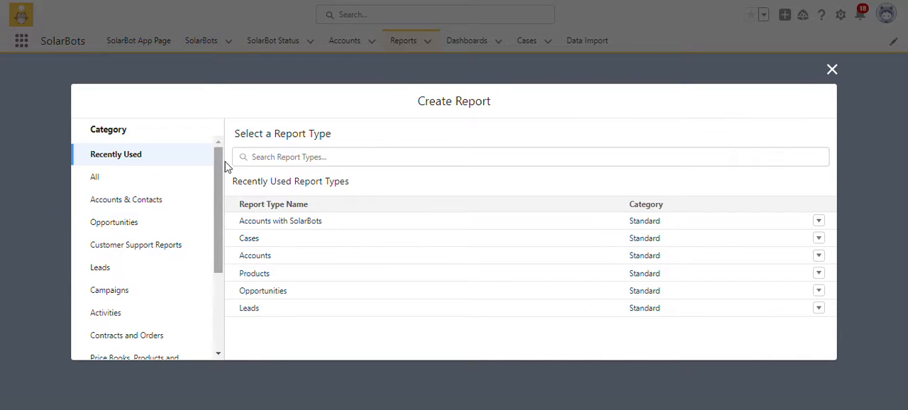
{"action": "left_click", "coordinate": [176, 187]}
{"action": "left_click", "coordinate": [313, 156]}
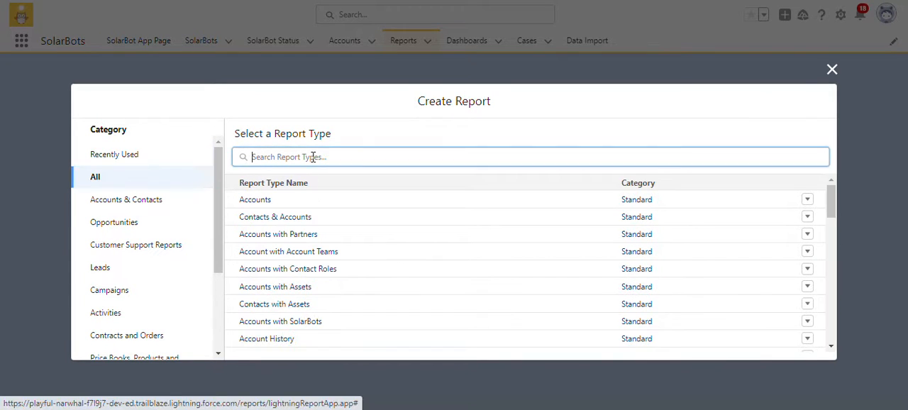
{"action": "type", "text": "case"}
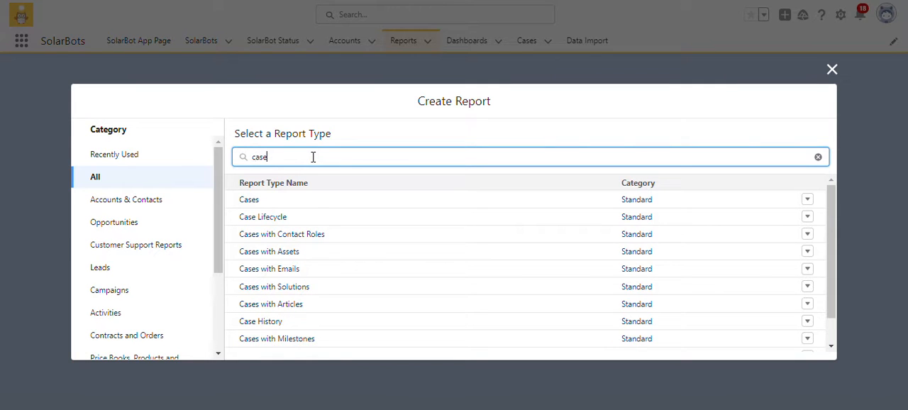
{"action": "left_click", "coordinate": [255, 202]}
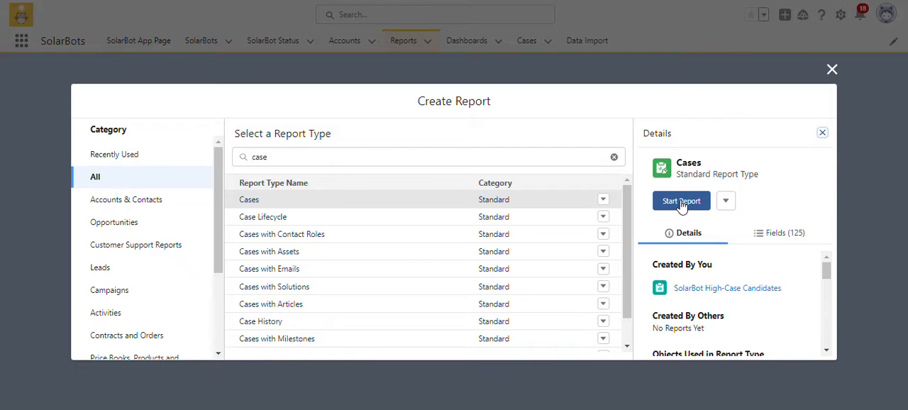
{"action": "left_click", "coordinate": [681, 202]}
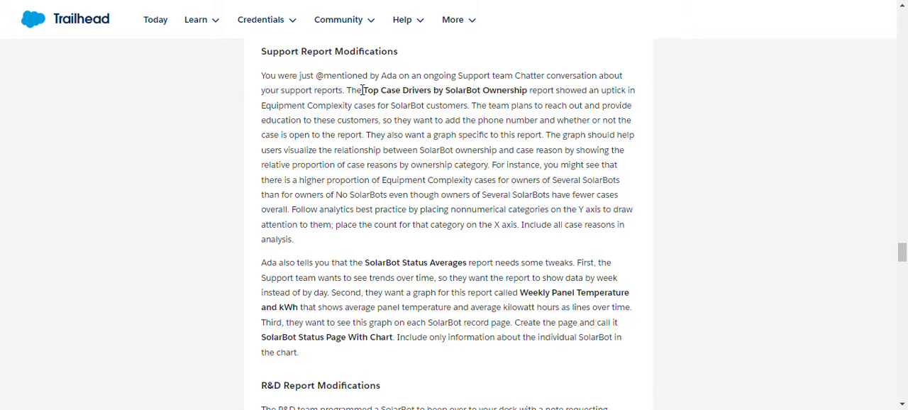
Copy the first support report's title from the Trailhead instructions and name the new report "Top Case Drivers by SolarBot Ownership".
{"action": "left_click_drag", "start_coordinate": [363, 90], "coordinate": [527, 94]}
{"action": "key", "text": "ctrl+c"}
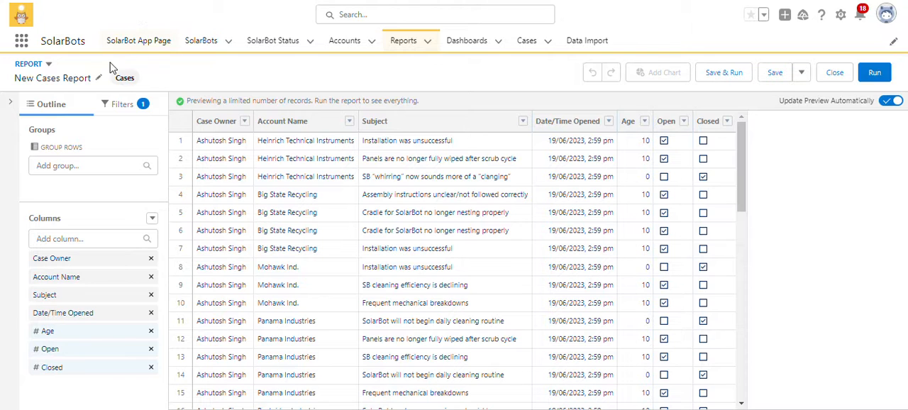
{"action": "left_click", "coordinate": [99, 78]}
{"action": "key", "text": "ctrl+v"}
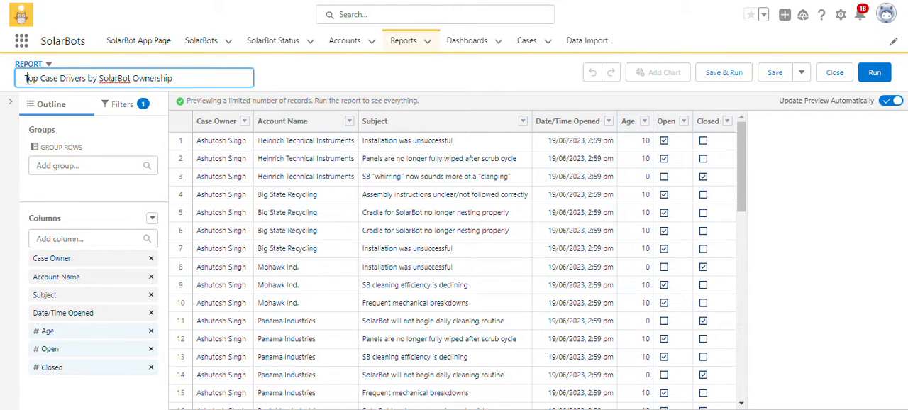
{"action": "key", "text": "BackSpace"}
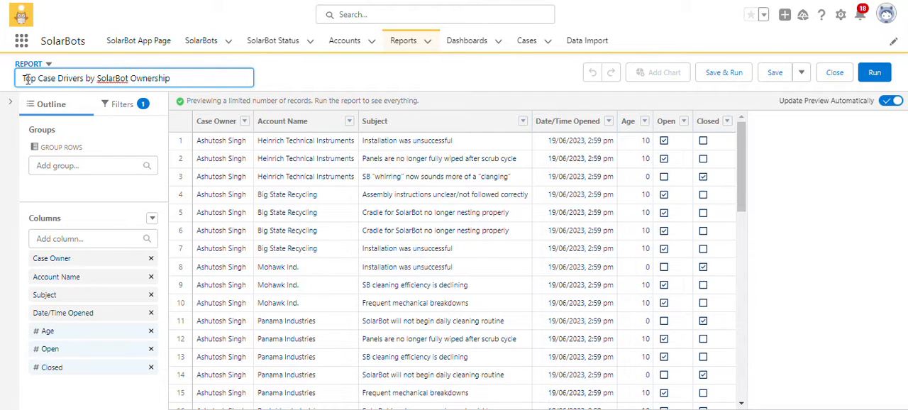
{"action": "left_click", "coordinate": [281, 86]}
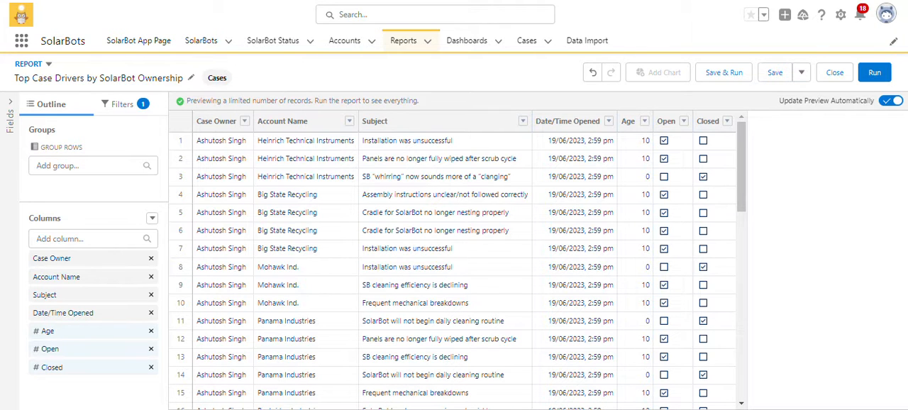
Group the report rows by Case Reason.
{"action": "left_click", "coordinate": [71, 169]}
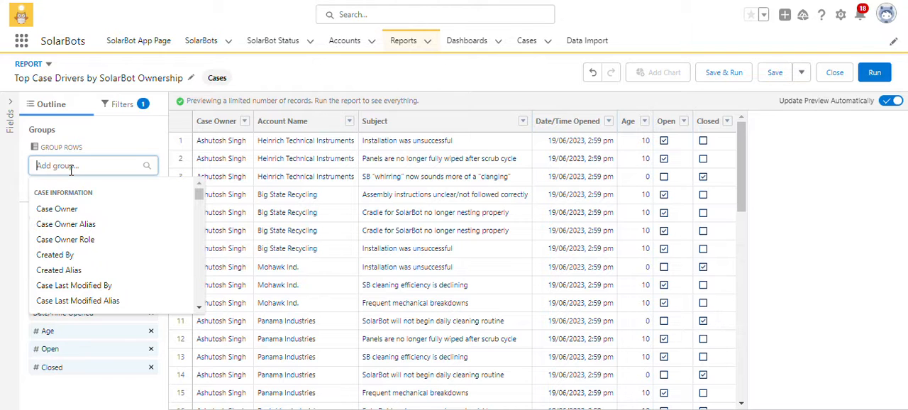
{"action": "type", "text": "case"}
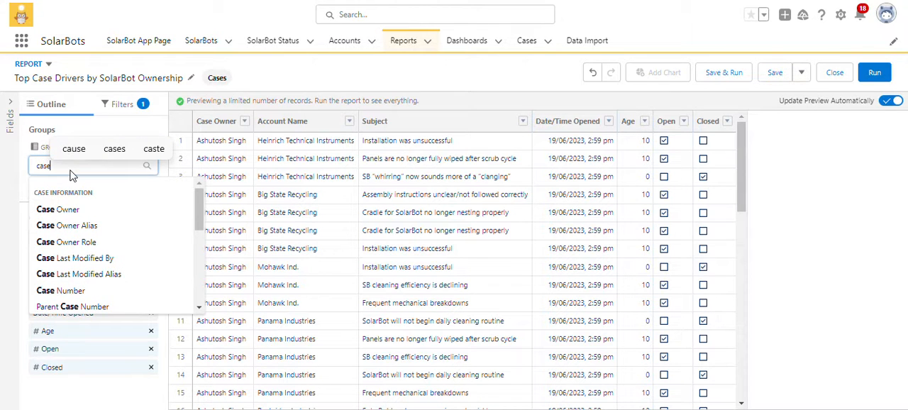
{"action": "type", "text": " r"}
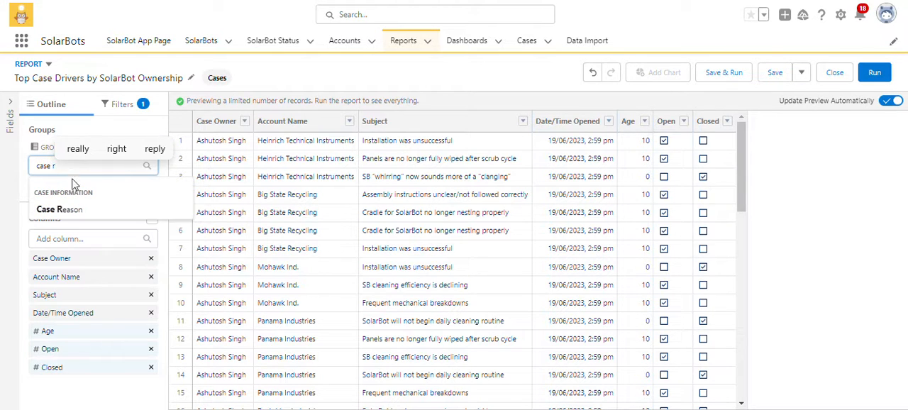
{"action": "left_click", "coordinate": [100, 211]}
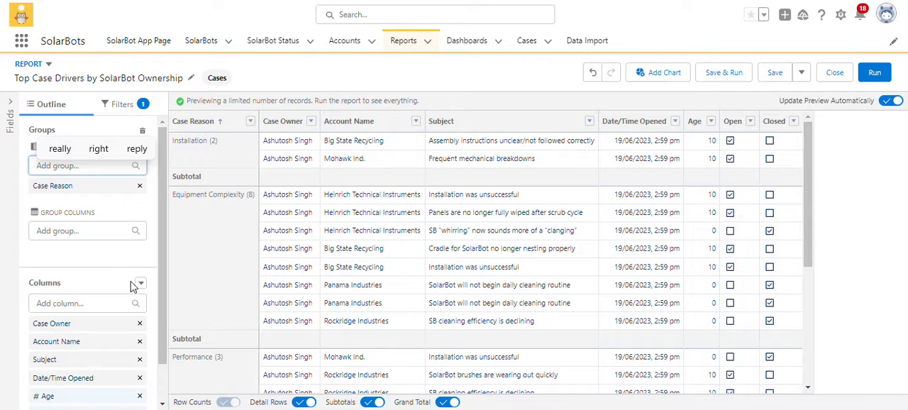
Remove the Case Owner, Date/Time Opened, Age, Open and Closed columns from the report.
{"action": "left_click", "coordinate": [140, 326]}
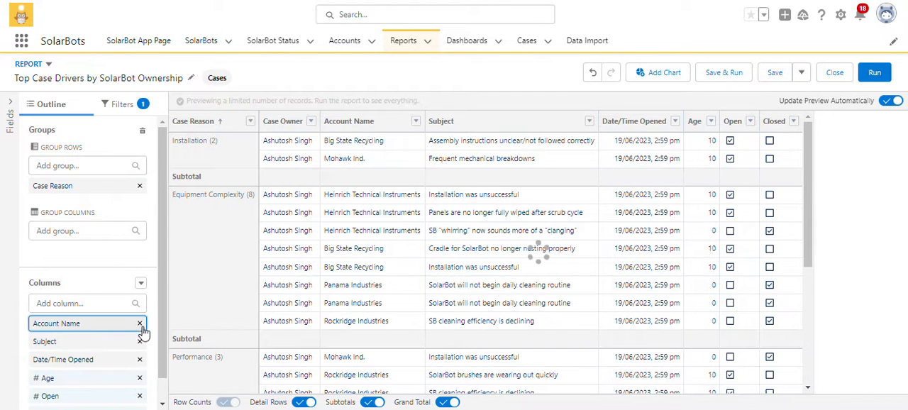
{"action": "left_click", "coordinate": [141, 364]}
{"action": "left_click", "coordinate": [141, 360]}
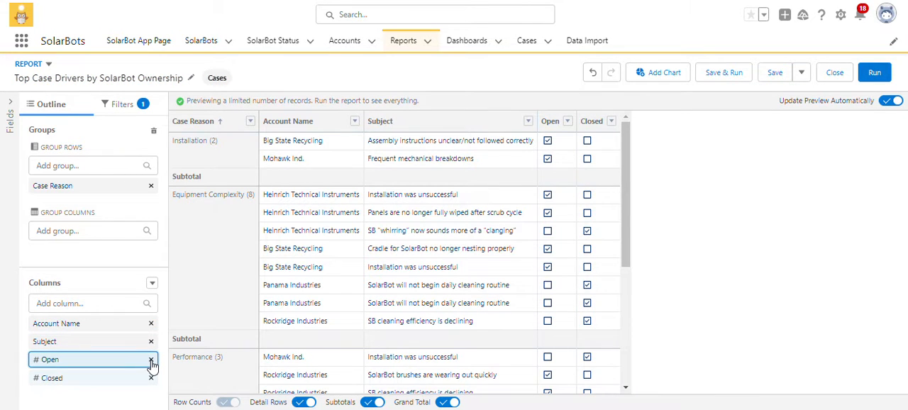
{"action": "left_click", "coordinate": [150, 360]}
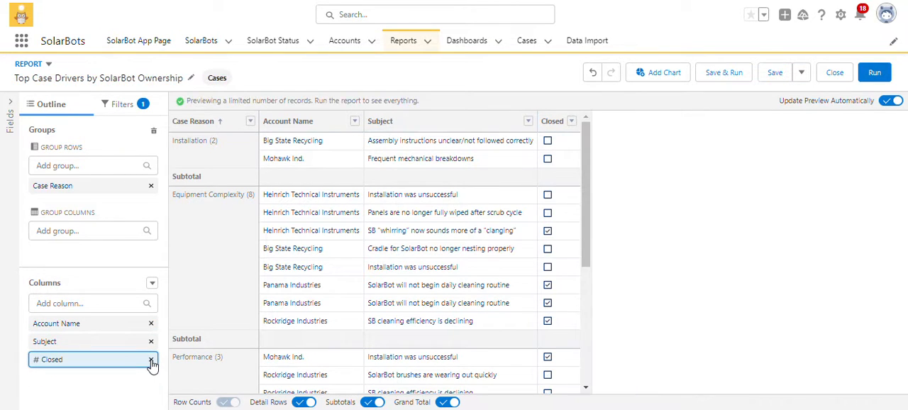
{"action": "left_click", "coordinate": [150, 360]}
Add the account's Number of SolarBots field as a report column.
{"action": "left_click", "coordinate": [107, 304]}
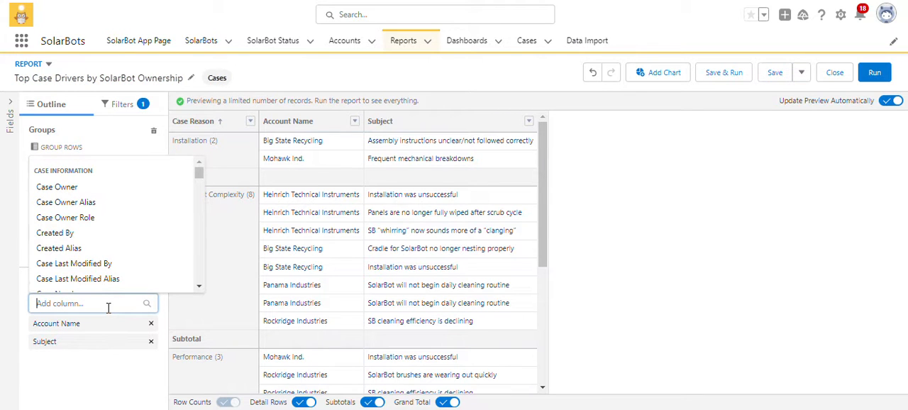
{"action": "type", "text": "n"}
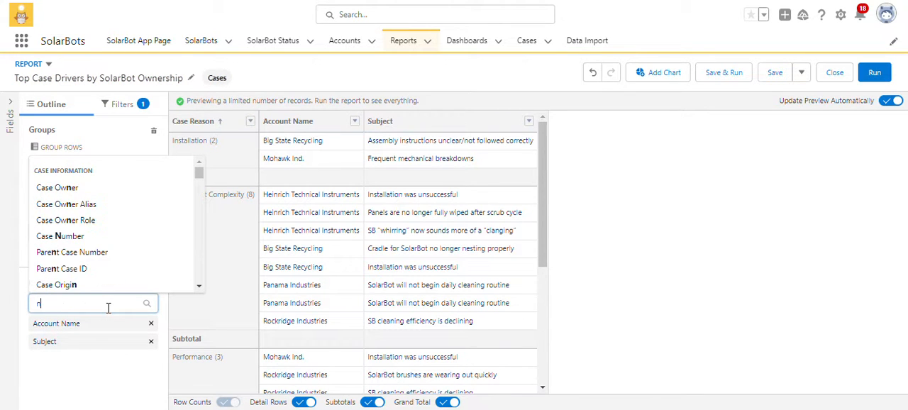
{"action": "type", "text": "umber"}
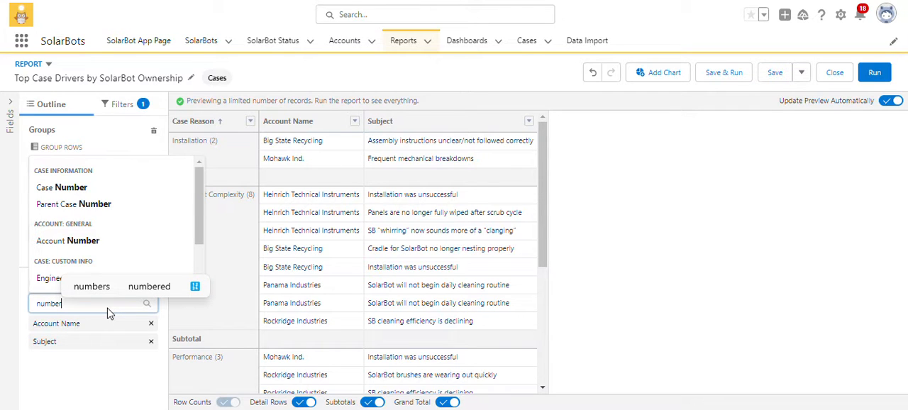
{"action": "type", "text": " of"}
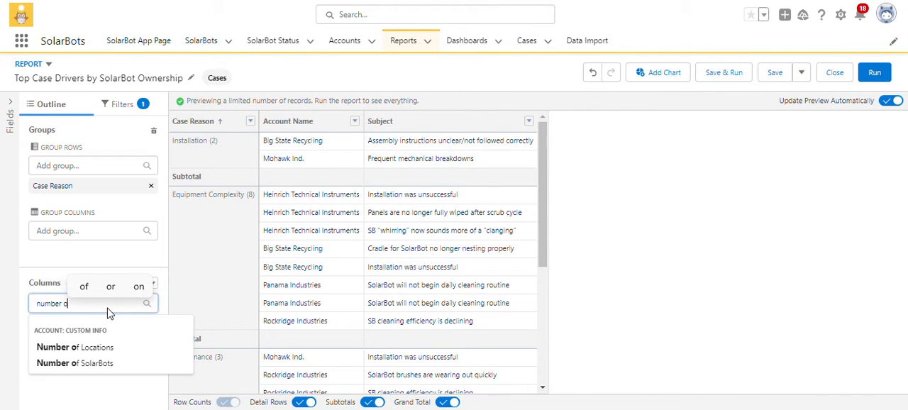
{"action": "left_click", "coordinate": [101, 364]}
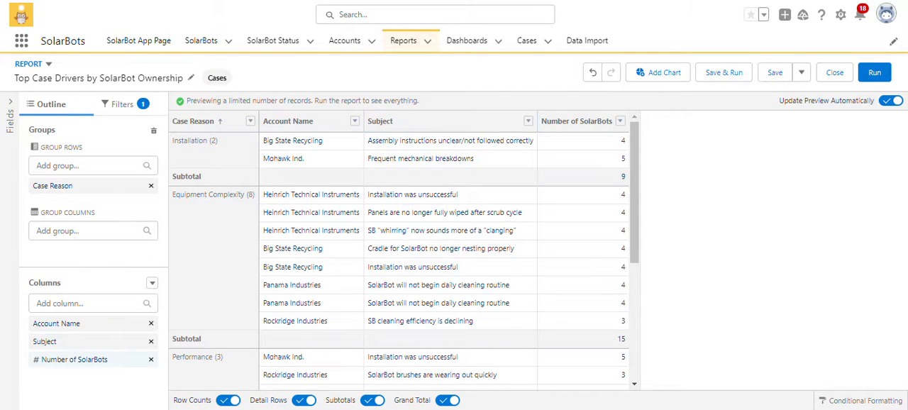
Add a bucket column and name it "SolarBot Ownership", copying the name from the report title in the Trailhead instructions.
{"action": "left_click", "coordinate": [152, 284]}
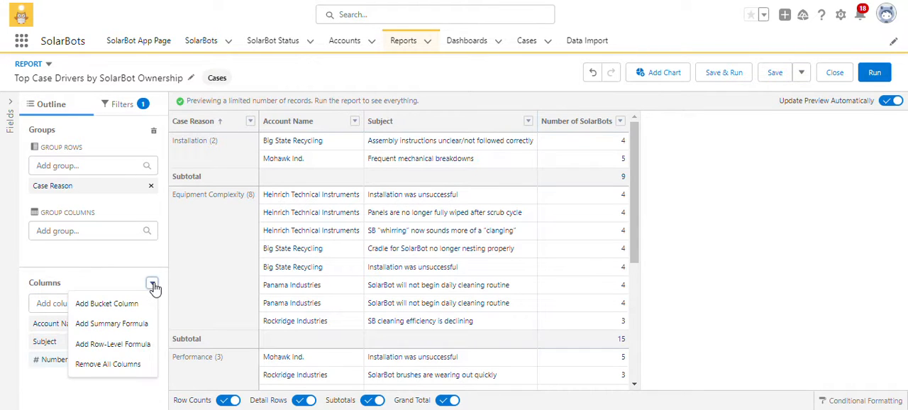
{"action": "left_click", "coordinate": [140, 301]}
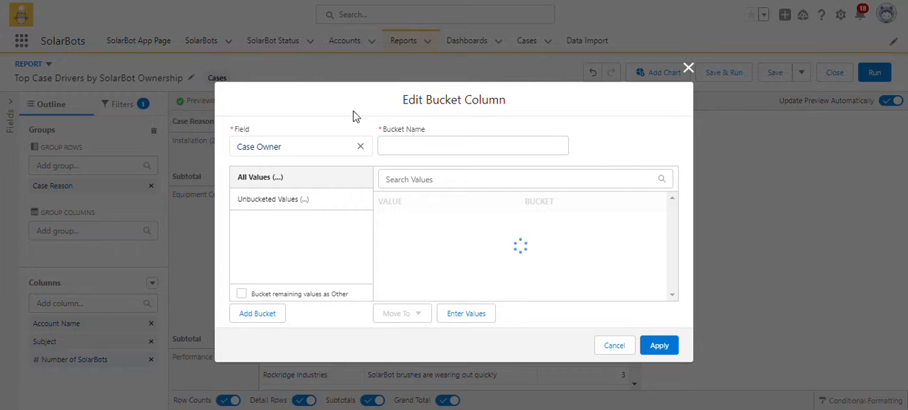
{"action": "left_click", "coordinate": [273, 0]}
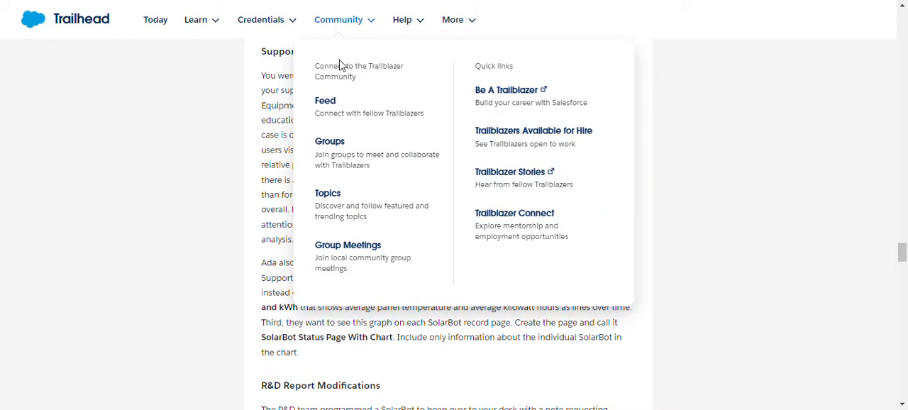
{"action": "left_click", "coordinate": [256, 197]}
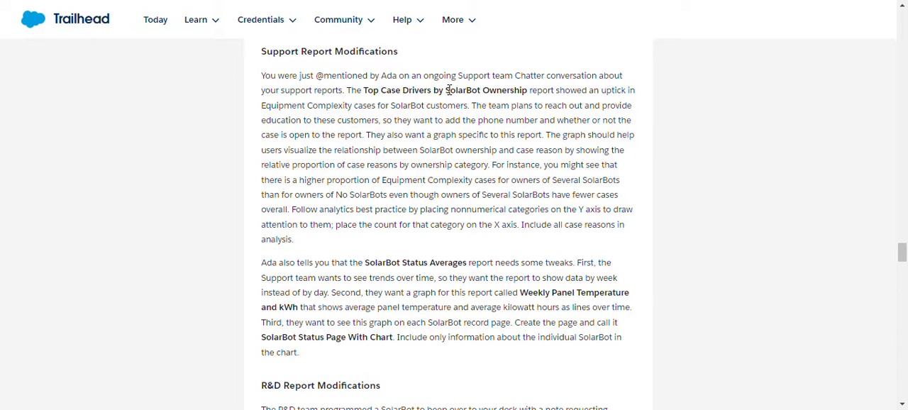
{"action": "right_click", "coordinate": [473, 94]}
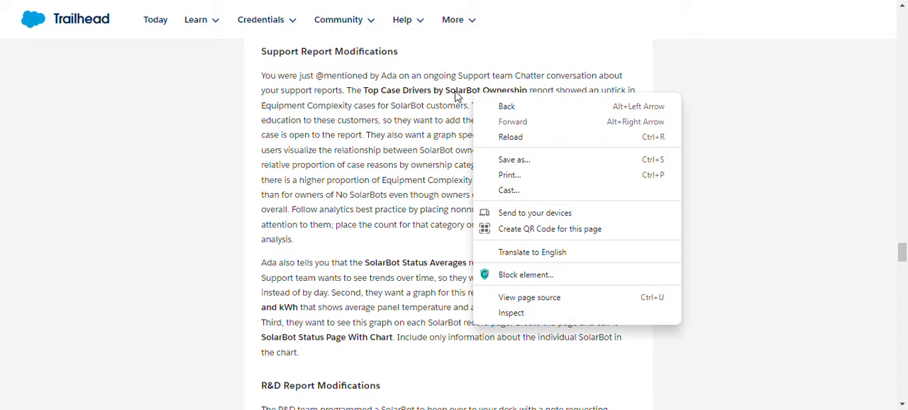
{"action": "left_click", "coordinate": [448, 86]}
{"action": "left_click_drag", "start_coordinate": [445, 92], "coordinate": [528, 90]}
{"action": "key", "text": "ctrl+c"}
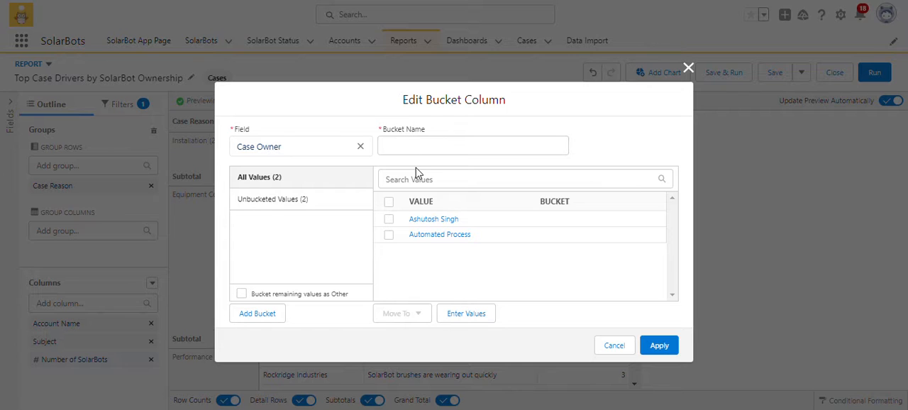
{"action": "left_click", "coordinate": [460, 149]}
{"action": "key", "text": "ctrl+v"}
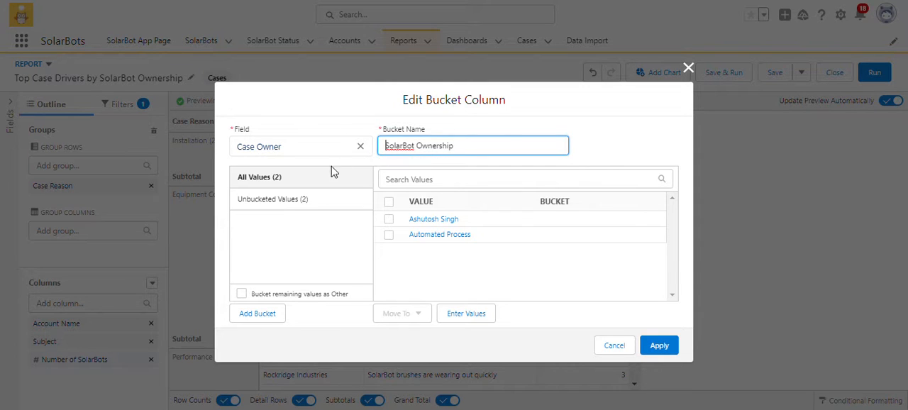
Set the bucket column's source field to Number of SolarBots in place of Case Owner.
{"action": "left_click", "coordinate": [360, 148]}
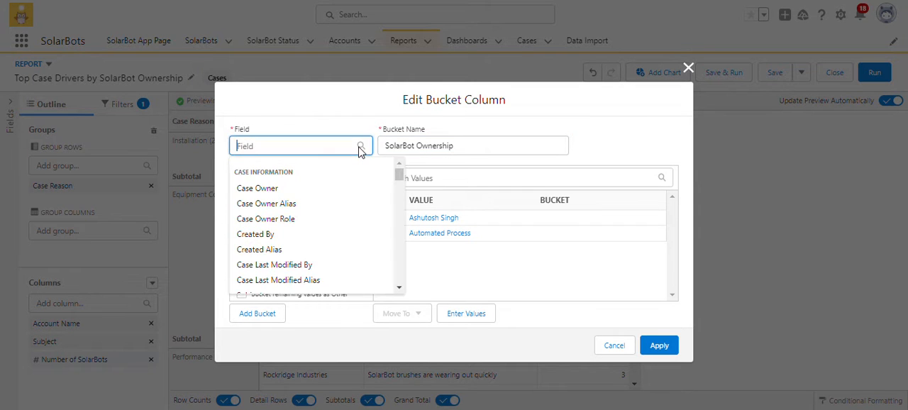
{"action": "type", "text": "number"}
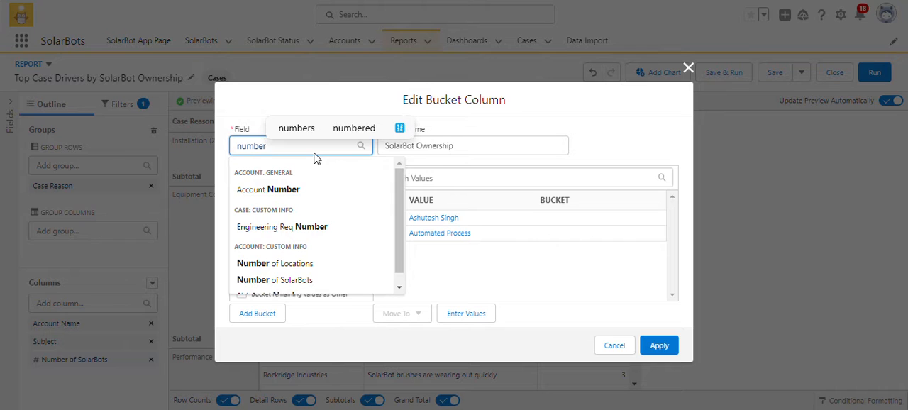
{"action": "type", "text": " of"}
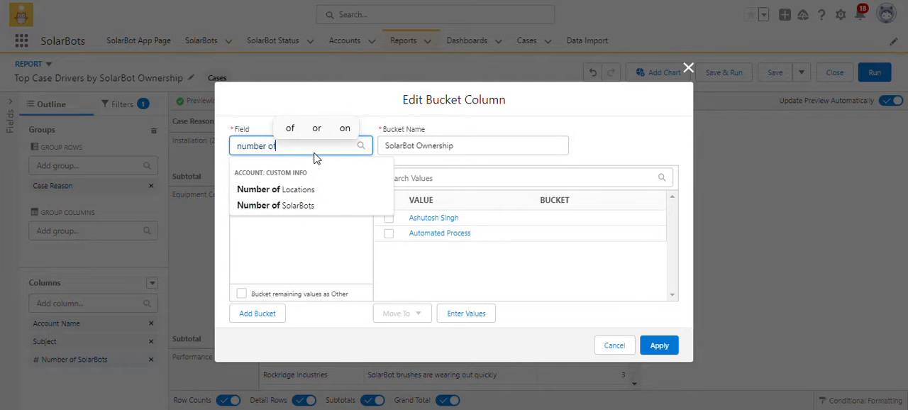
{"action": "left_click", "coordinate": [293, 206]}
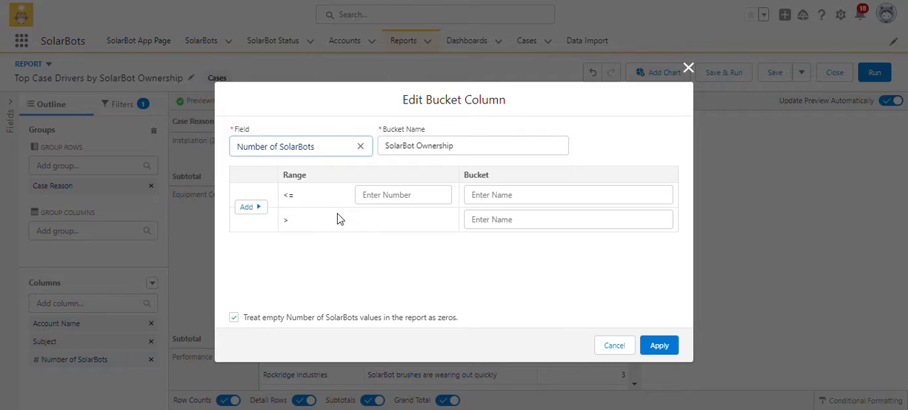
Define three bucket ranges for Number of SolarBots: up to 0, above 0 to 3, and above 3.
{"action": "left_click", "coordinate": [395, 193]}
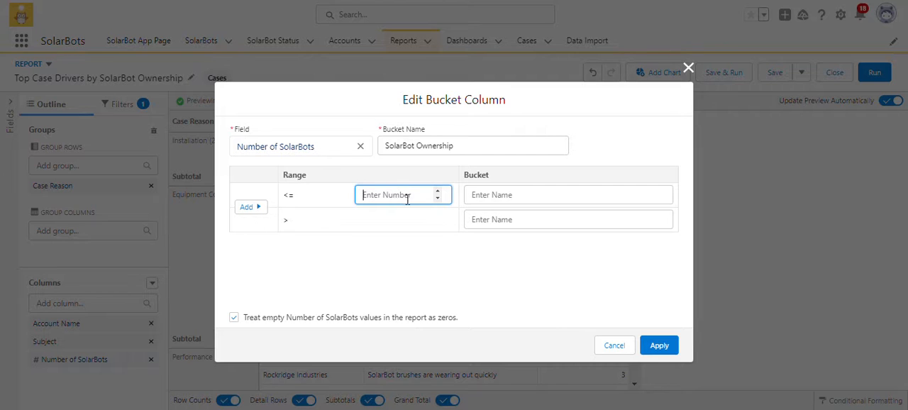
{"action": "type", "text": "0"}
{"action": "left_click", "coordinate": [192, 1]}
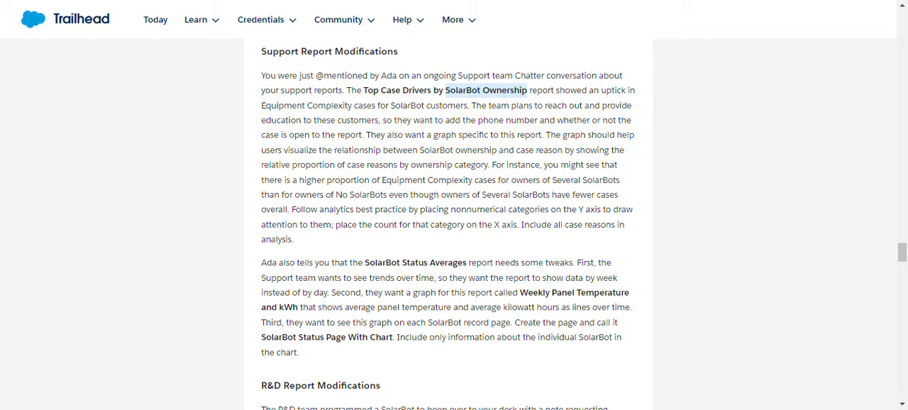
{"action": "left_click", "coordinate": [243, 1]}
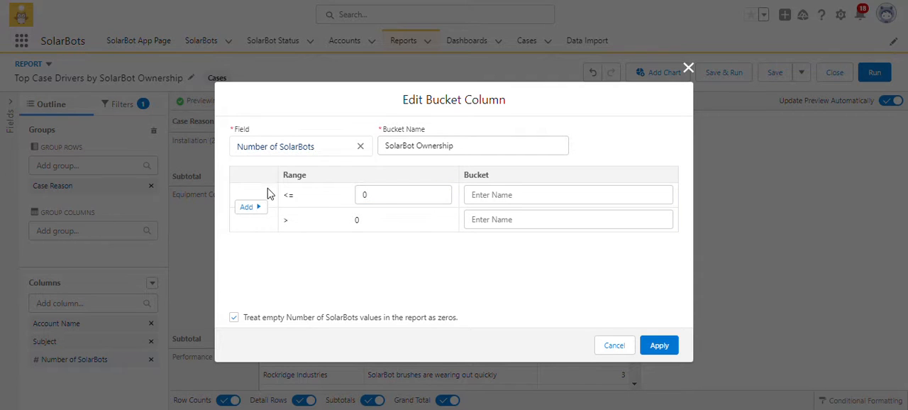
{"action": "left_click", "coordinate": [255, 207]}
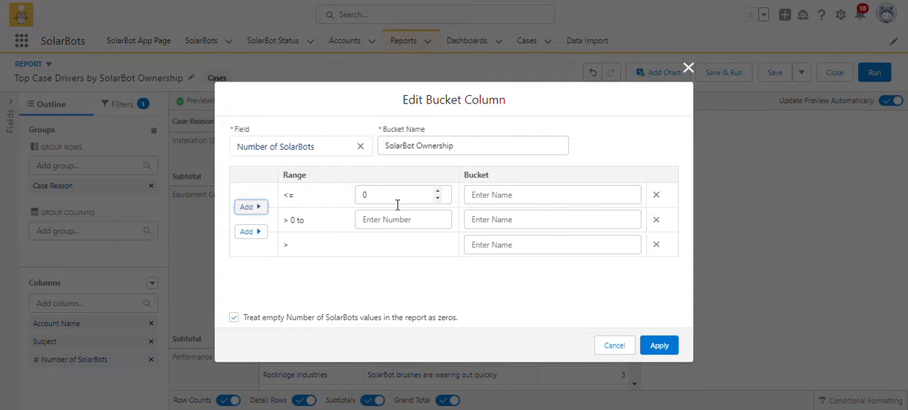
{"action": "left_click", "coordinate": [389, 220]}
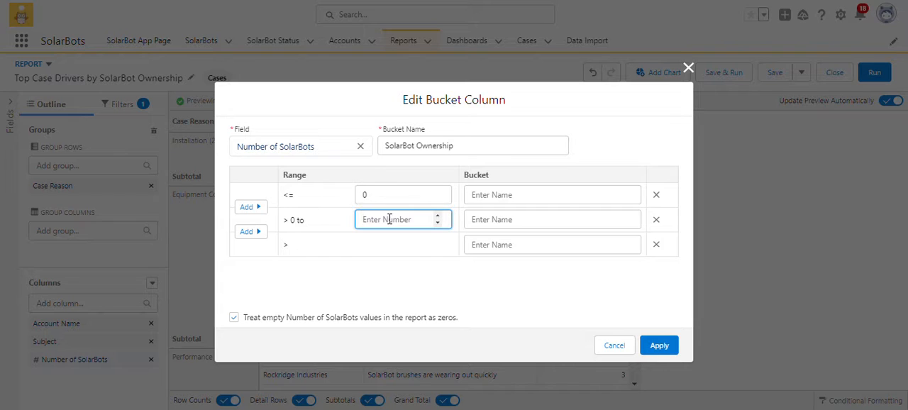
{"action": "type", "text": "3"}
{"action": "left_click", "coordinate": [425, 297]}
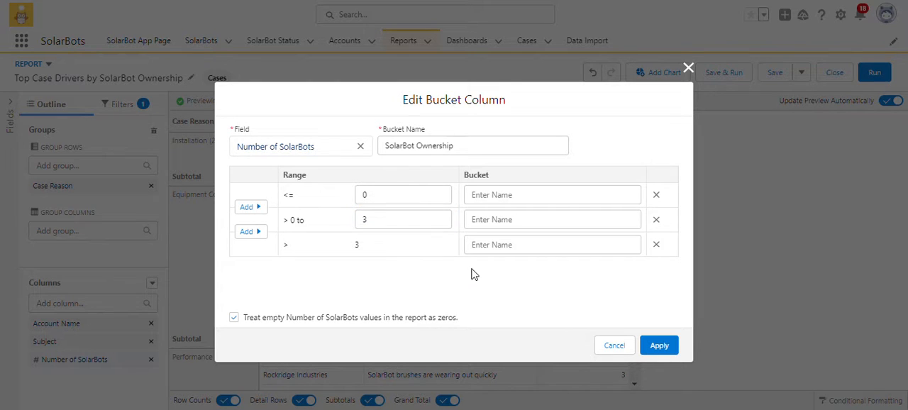
Look up the SolarBot Ownership category names in the Top Case Drivers by SolarBot Ownership section of the Trailhead instructions.
{"action": "left_click", "coordinate": [500, 198]}
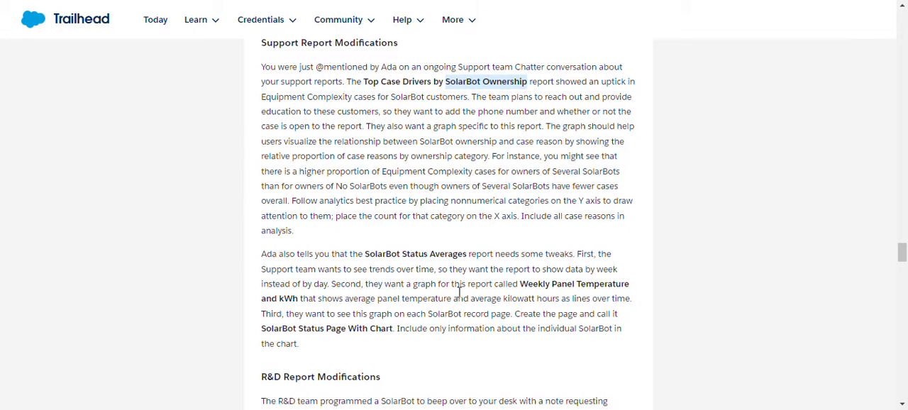
{"action": "scroll", "coordinate": [459, 291], "scroll_direction": "down", "scroll_amount": 3}
{"action": "scroll", "coordinate": [459, 292], "scroll_direction": "down", "scroll_amount": 3}
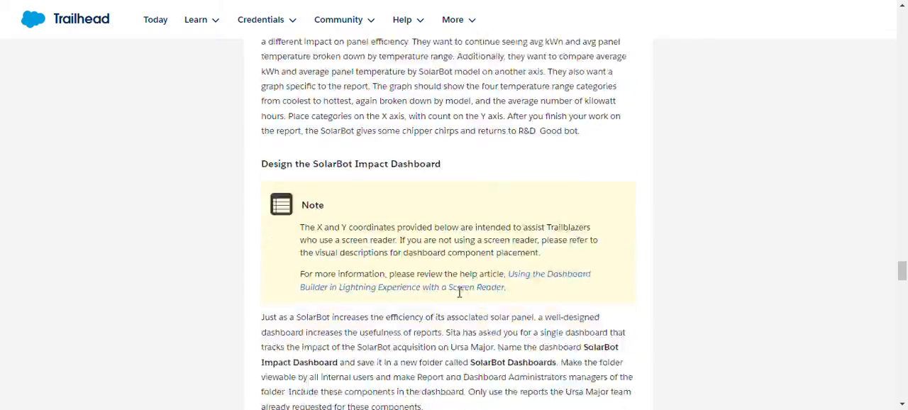
{"action": "scroll", "coordinate": [459, 292], "scroll_direction": "up", "scroll_amount": 12}
{"action": "scroll", "coordinate": [459, 291], "scroll_direction": "up", "scroll_amount": 4}
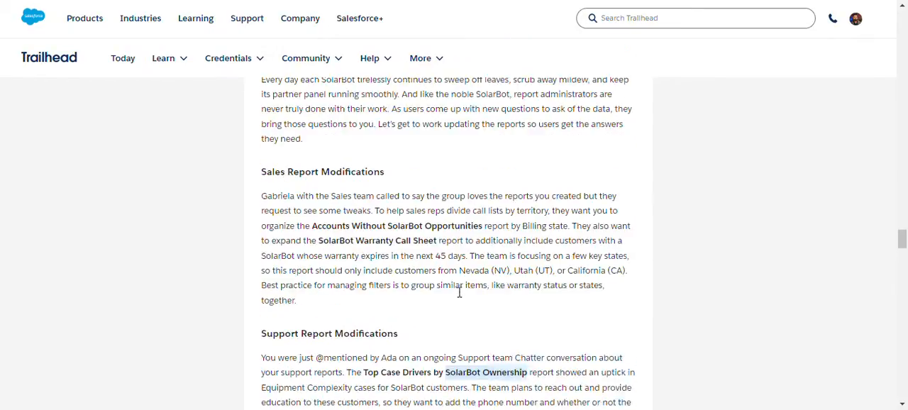
{"action": "scroll", "coordinate": [459, 291], "scroll_direction": "down", "scroll_amount": 20}
{"action": "scroll", "coordinate": [459, 291], "scroll_direction": "down", "scroll_amount": 14}
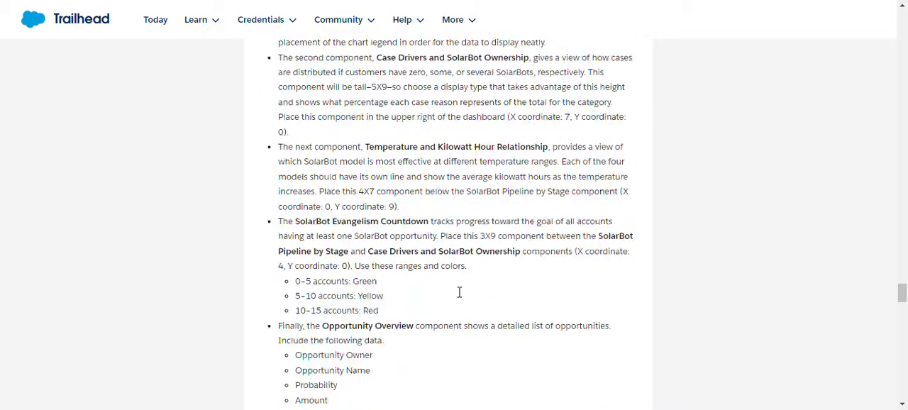
{"action": "scroll", "coordinate": [459, 292], "scroll_direction": "up", "scroll_amount": 1}
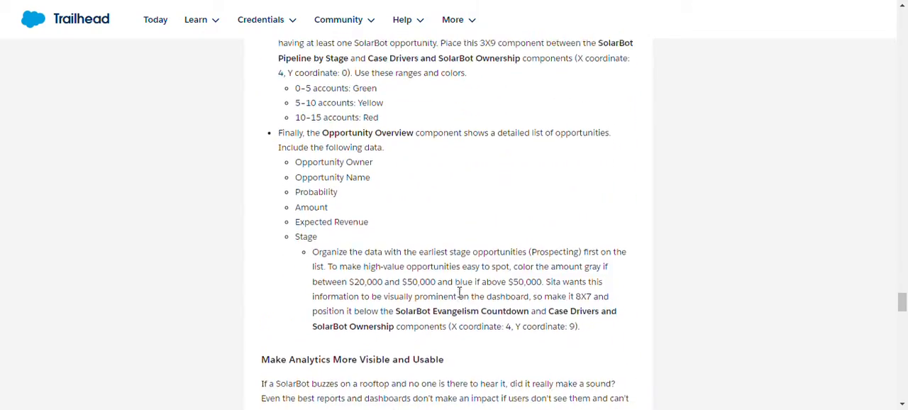
{"action": "scroll", "coordinate": [459, 292], "scroll_direction": "down", "scroll_amount": 12}
{"action": "scroll", "coordinate": [459, 291], "scroll_direction": "down", "scroll_amount": 5}
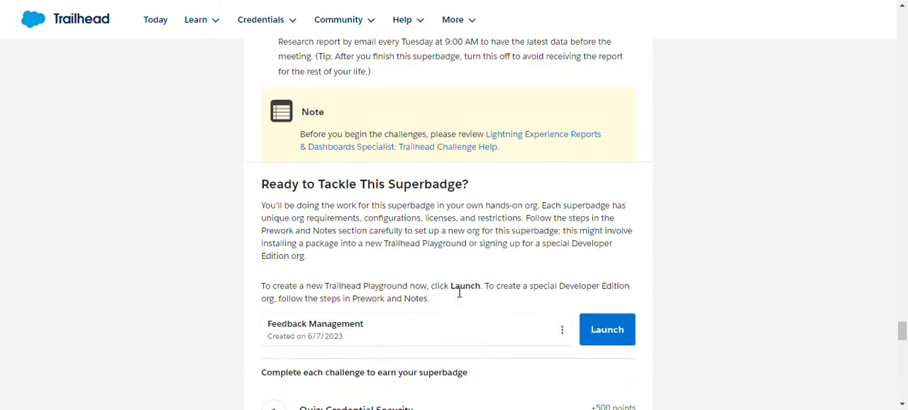
{"action": "scroll", "coordinate": [459, 291], "scroll_direction": "up", "scroll_amount": 20}
{"action": "scroll", "coordinate": [459, 297], "scroll_direction": "up", "scroll_amount": 20}
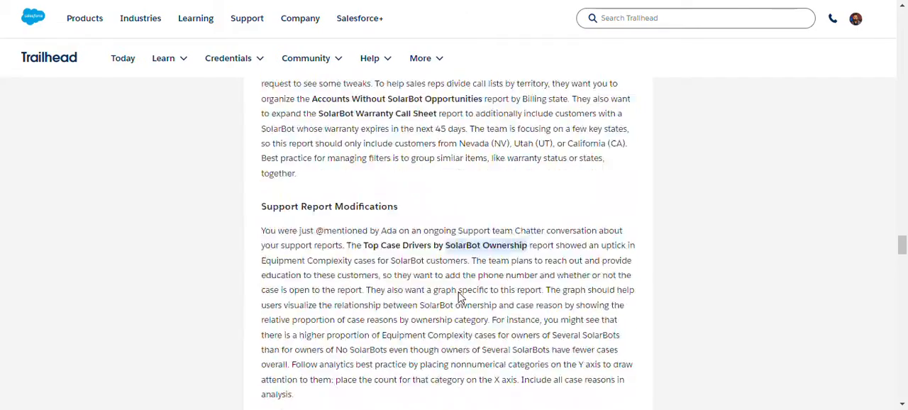
{"action": "scroll", "coordinate": [459, 296], "scroll_direction": "down", "scroll_amount": 20}
{"action": "scroll", "coordinate": [459, 297], "scroll_direction": "up", "scroll_amount": 10}
{"action": "scroll", "coordinate": [459, 297], "scroll_direction": "down", "scroll_amount": 3}
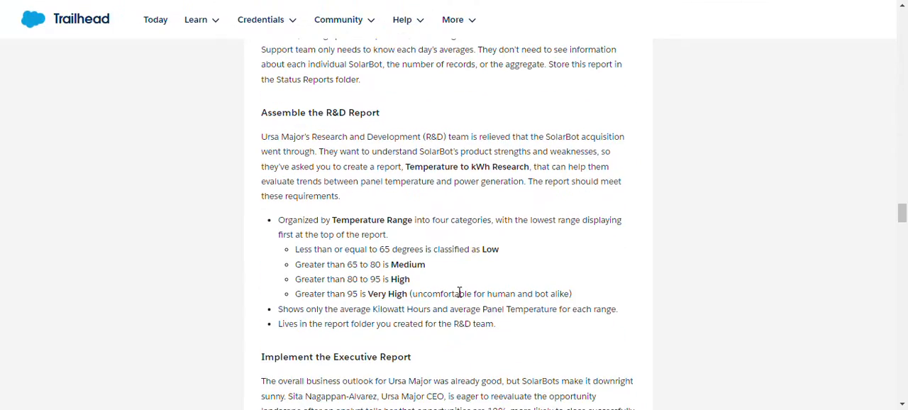
{"action": "scroll", "coordinate": [403, 277], "scroll_direction": "up", "scroll_amount": 7}
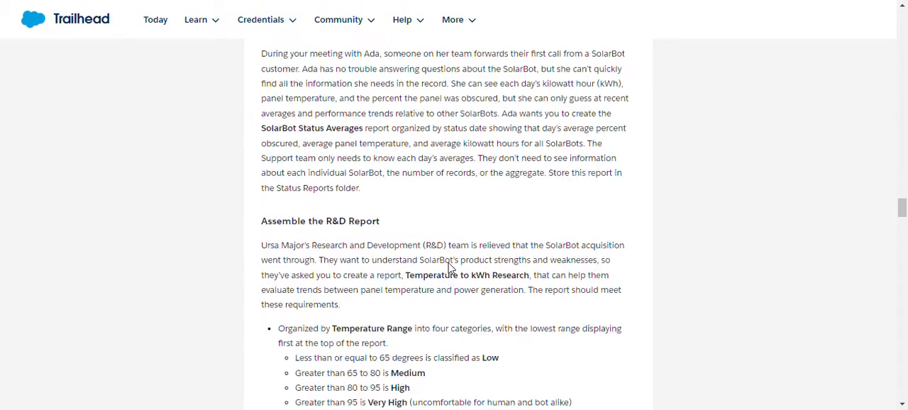
{"action": "scroll", "coordinate": [449, 268], "scroll_direction": "up", "scroll_amount": 1}
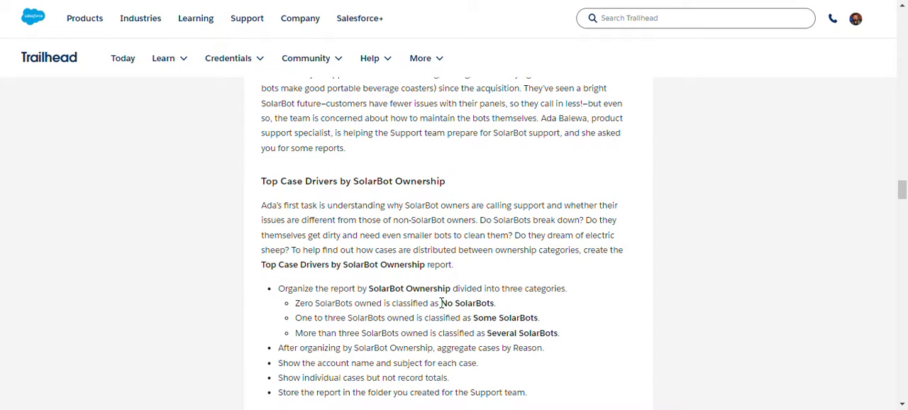
Name the bucket for values up to 0 "No SolarBots", copying the name from the Trailhead instructions.
{"action": "left_click_drag", "start_coordinate": [441, 303], "coordinate": [501, 310]}
{"action": "key", "text": "ctrl+c"}
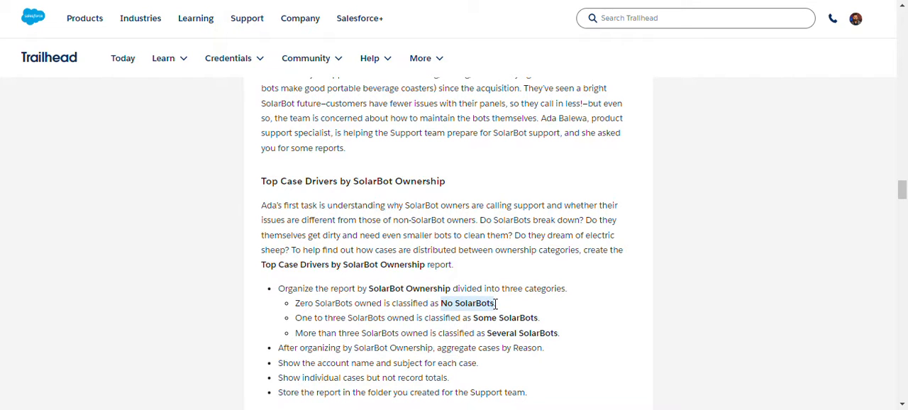
{"action": "left_click", "coordinate": [340, 0]}
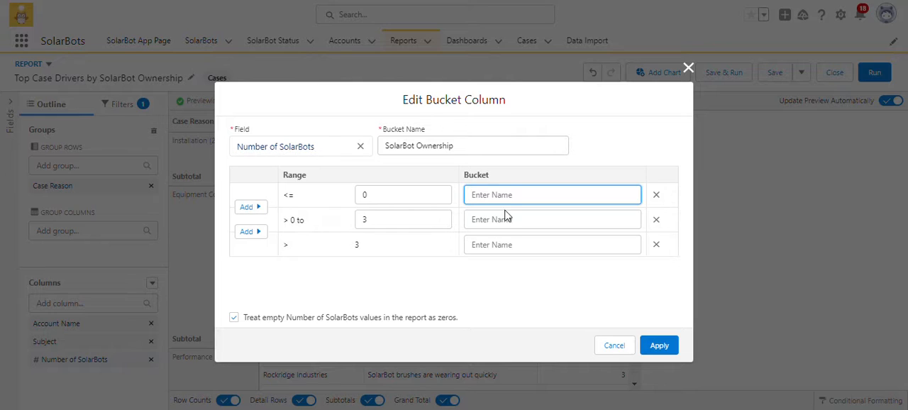
{"action": "key", "text": "ctrl+v"}
Name the bucket for values above 0 to 3 "Some SolarBots", copying the name from the Trailhead instructions.
{"action": "key", "text": "ctrl+Tab"}
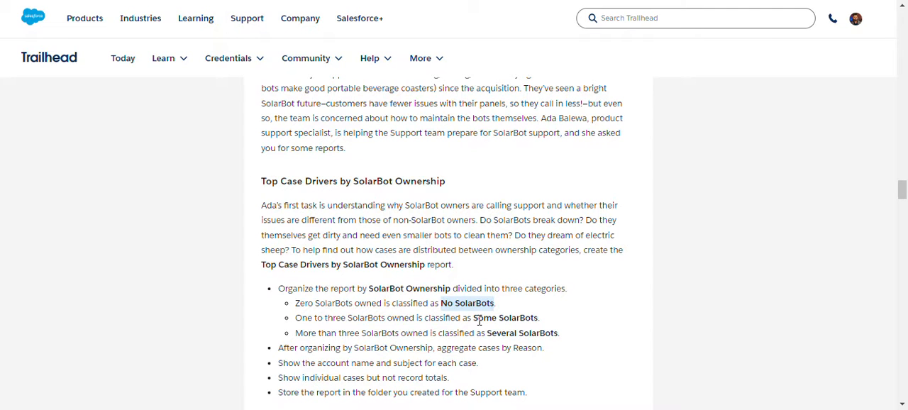
{"action": "left_click_drag", "start_coordinate": [475, 318], "coordinate": [533, 319]}
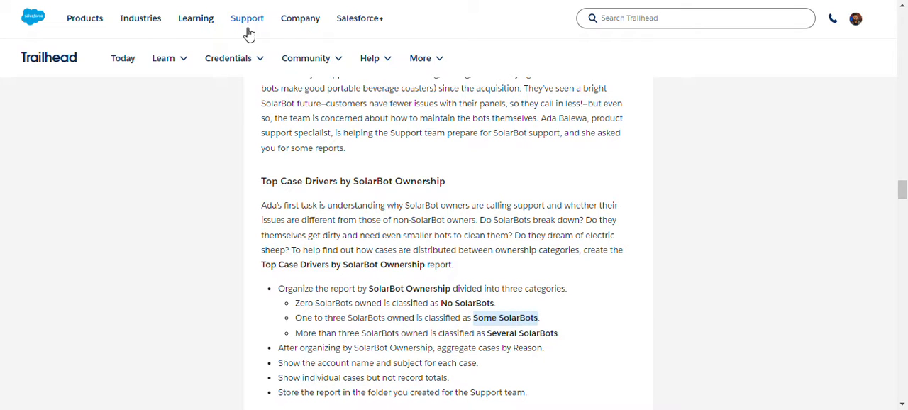
{"action": "key", "text": "ctrl+Tab"}
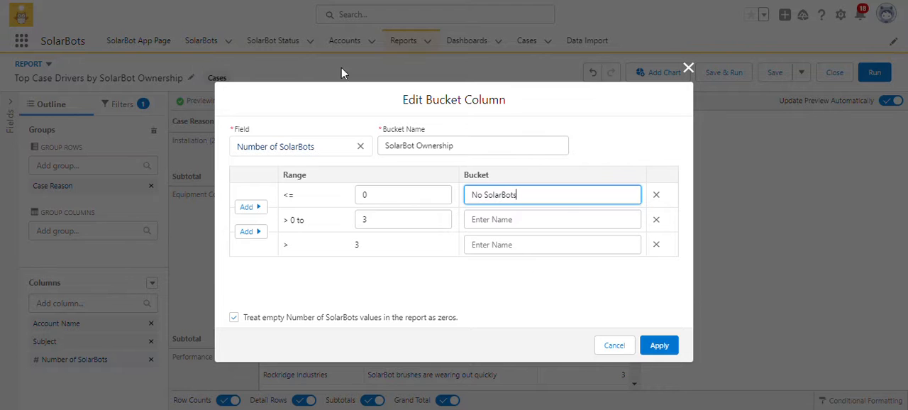
{"action": "left_click", "coordinate": [596, 216]}
{"action": "type", "text": "Some SolarBots"}
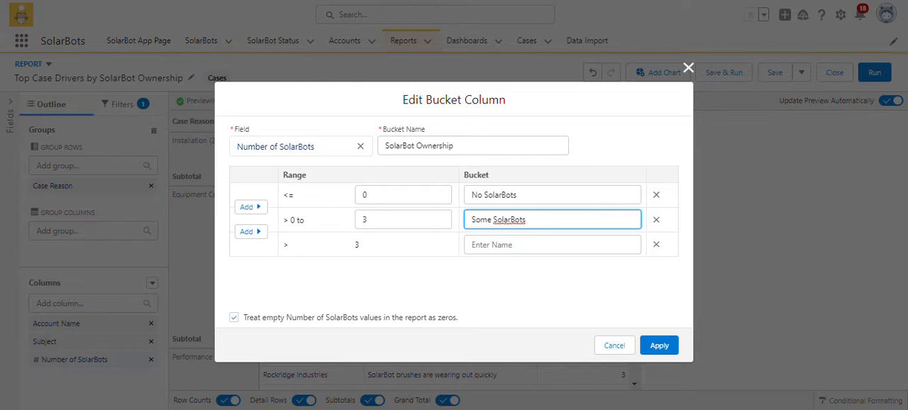
Name the bucket for values above 3 "Several SolarBots", copied from the Trailhead instructions, and apply the bucket column.
{"action": "key", "text": "ctrl+Tab"}
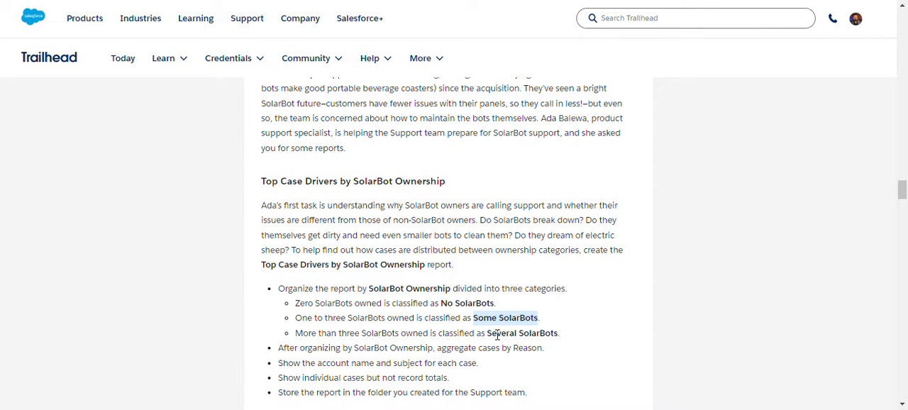
{"action": "left_click_drag", "start_coordinate": [488, 335], "coordinate": [559, 332]}
{"action": "key", "text": "ctrl+c"}
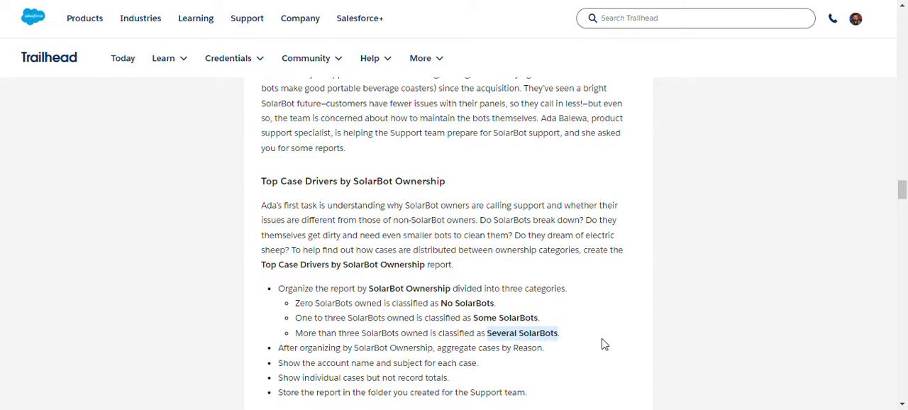
{"action": "left_click", "coordinate": [273, 1]}
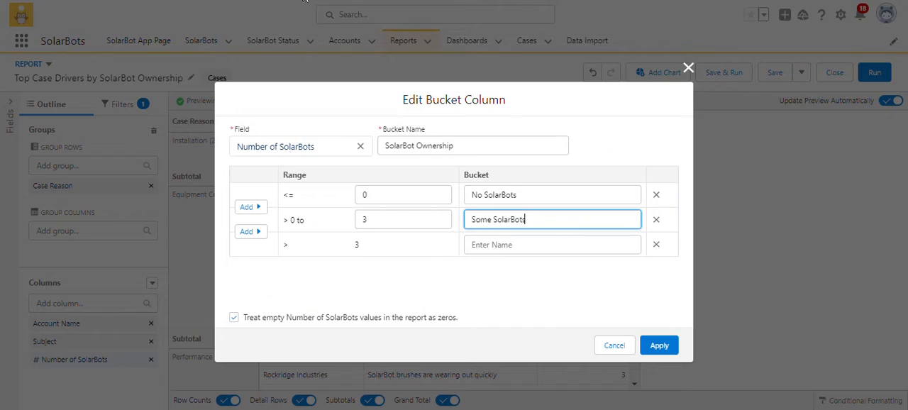
{"action": "left_click", "coordinate": [485, 245]}
{"action": "key", "text": "ctrl+v"}
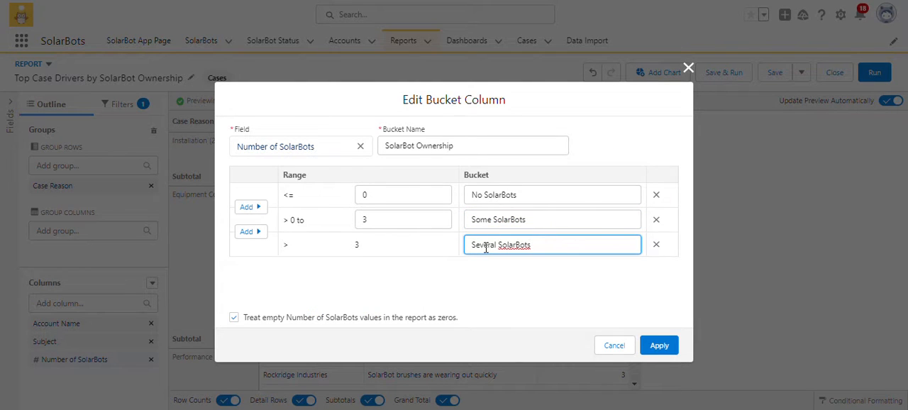
{"action": "left_click", "coordinate": [428, 296]}
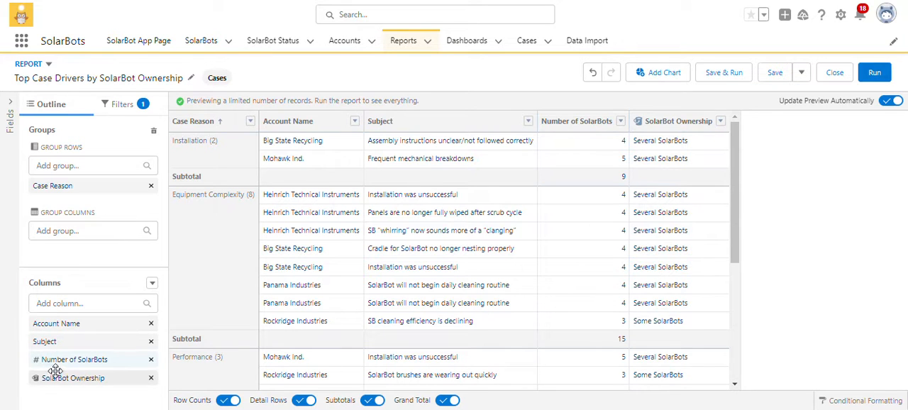
{"action": "left_click_drag", "start_coordinate": [55, 371], "coordinate": [86, 214]}
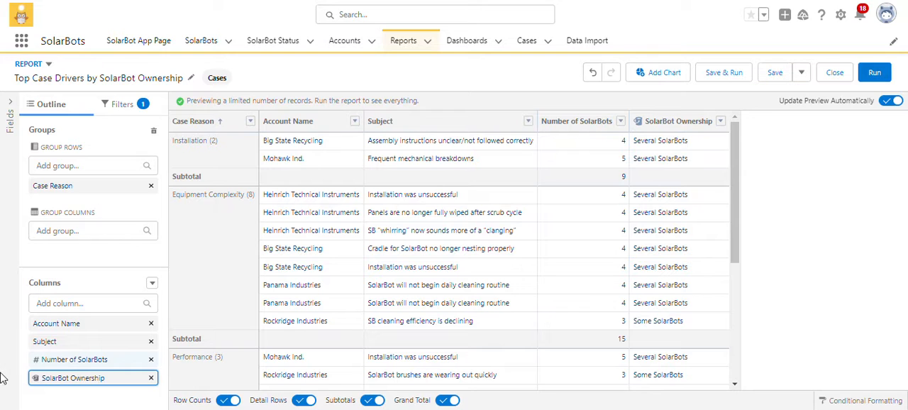
{"action": "left_click_drag", "start_coordinate": [68, 376], "coordinate": [90, 206]}
{"action": "right_click", "coordinate": [86, 183]}
{"action": "left_click", "coordinate": [60, 379]}
{"action": "left_click", "coordinate": [59, 379]}
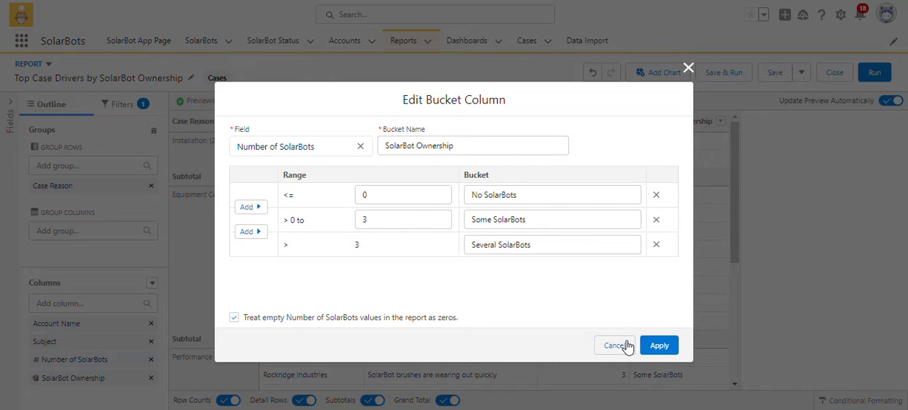
{"action": "left_click", "coordinate": [652, 347]}
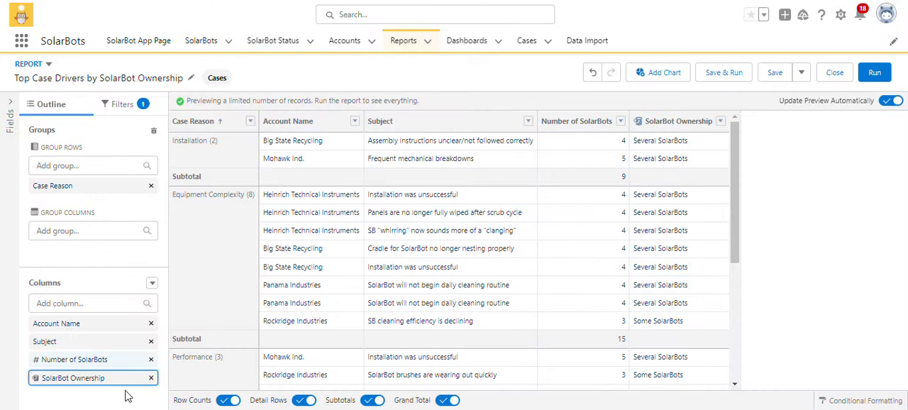
Move the SolarBot Ownership bucket column into the row groups below Case Reason.
{"action": "left_click_drag", "start_coordinate": [78, 377], "coordinate": [90, 205]}
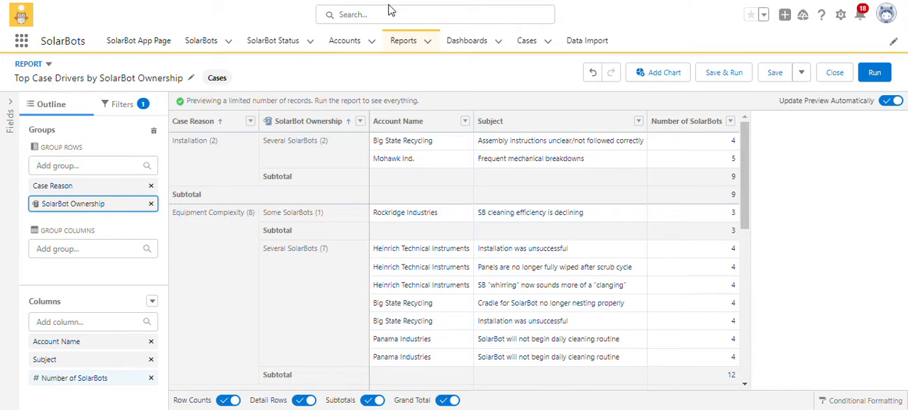
Check the Trailhead requirements for the report, and turn off its row counts, subtotals and grand total.
{"action": "left_click", "coordinate": [96, 1]}
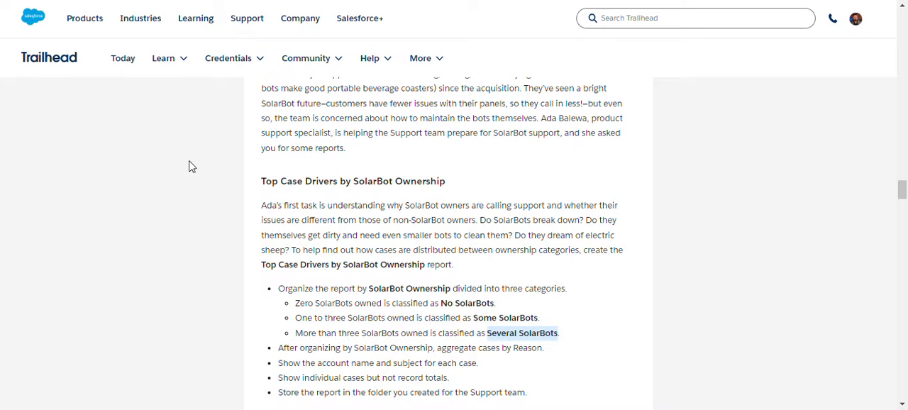
{"action": "scroll", "coordinate": [367, 318], "scroll_direction": "down", "scroll_amount": 1}
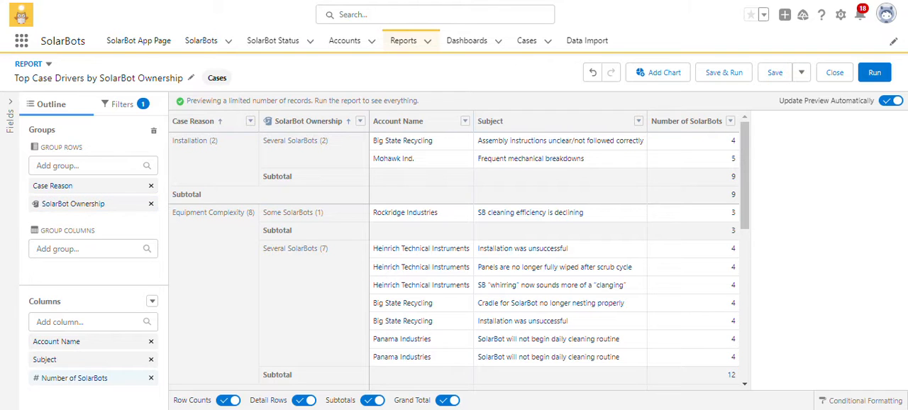
{"action": "left_click", "coordinate": [227, 401]}
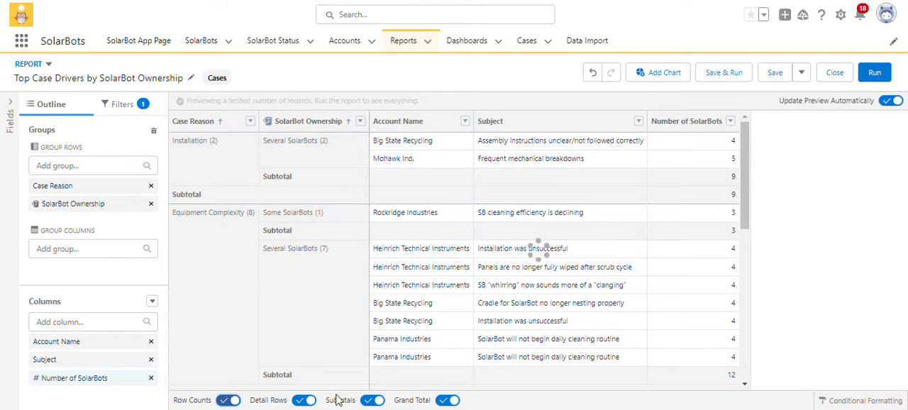
{"action": "left_click", "coordinate": [372, 401]}
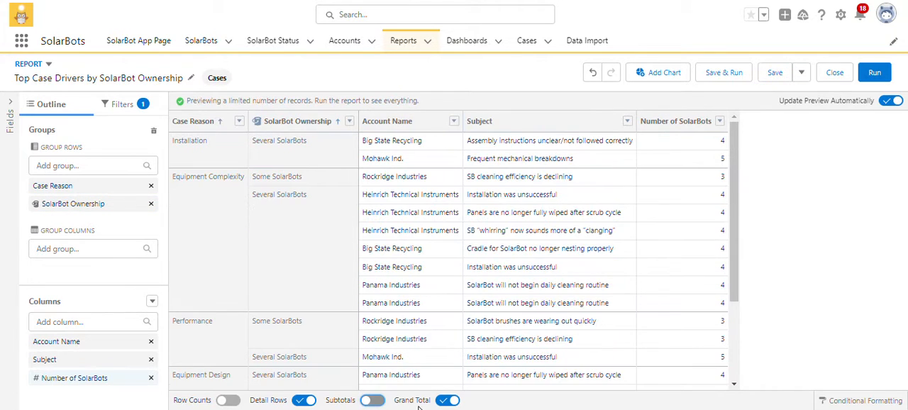
{"action": "left_click", "coordinate": [442, 402]}
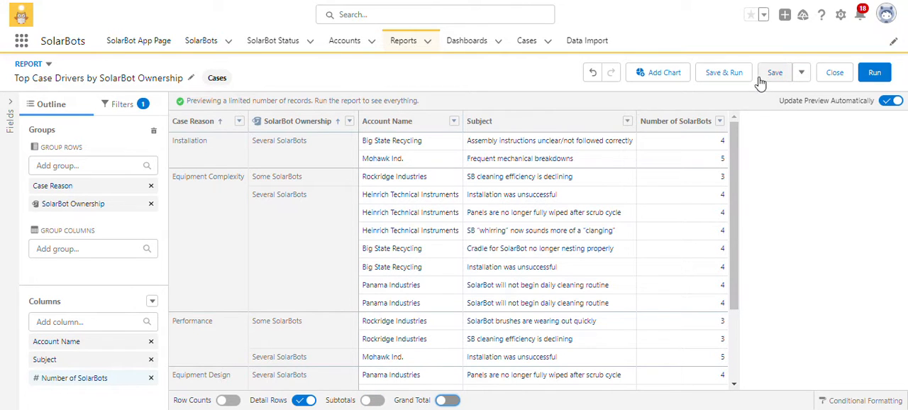
Save and run the Top Case Drivers by SolarBot Ownership report, storing it in the SolarBot Support Reports folder.
{"action": "left_click", "coordinate": [724, 72]}
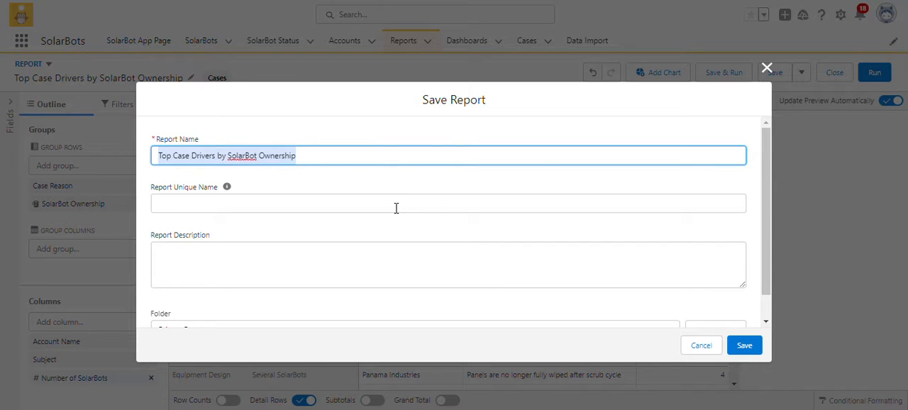
{"action": "left_click", "coordinate": [339, 216]}
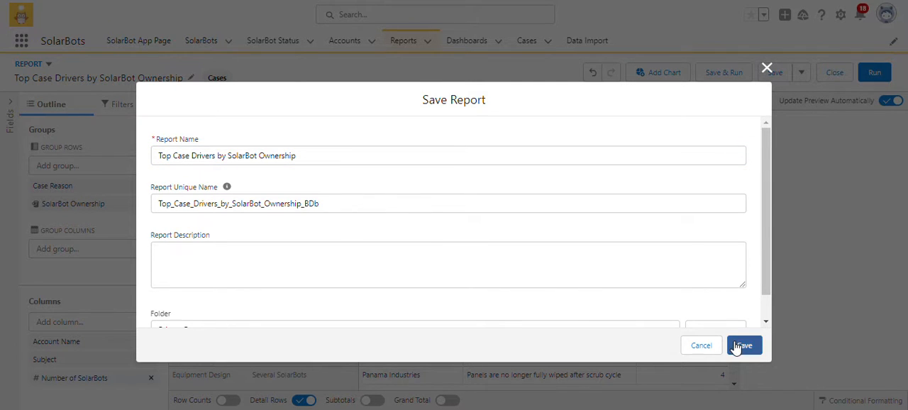
{"action": "scroll", "coordinate": [699, 305], "scroll_direction": "down", "scroll_amount": 1}
{"action": "left_click", "coordinate": [701, 306]}
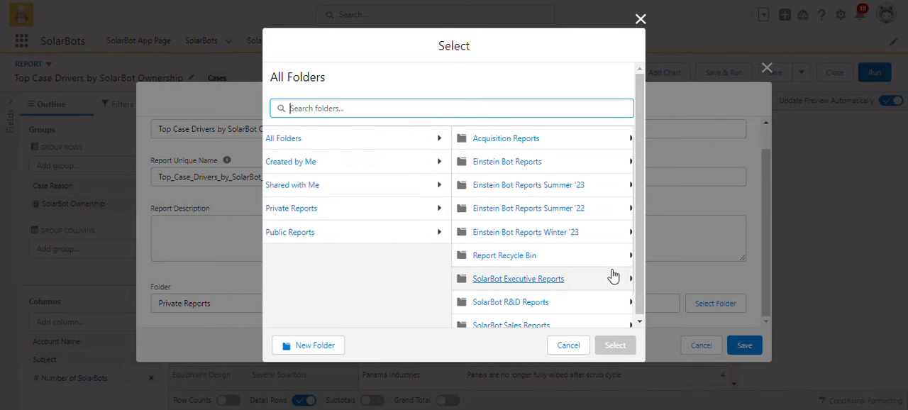
{"action": "scroll", "coordinate": [539, 290], "scroll_direction": "down", "scroll_amount": 3}
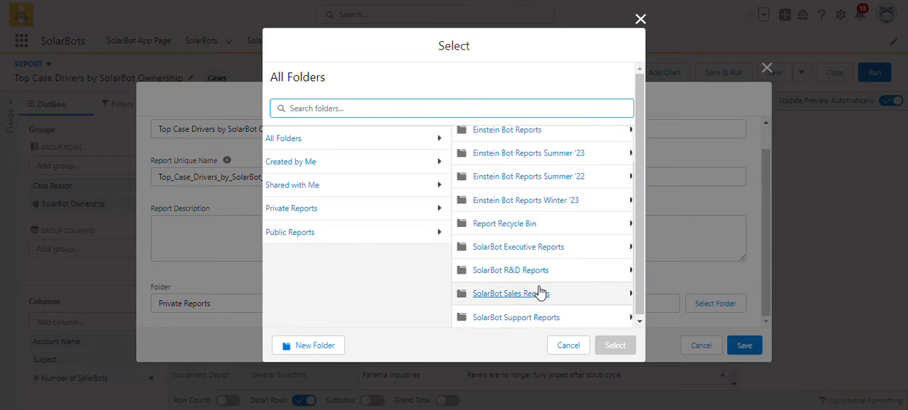
{"action": "left_click", "coordinate": [532, 316]}
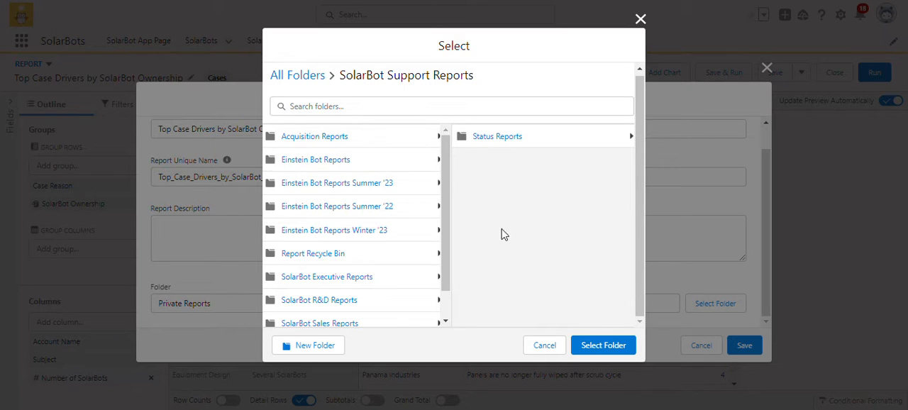
{"action": "left_click", "coordinate": [589, 346]}
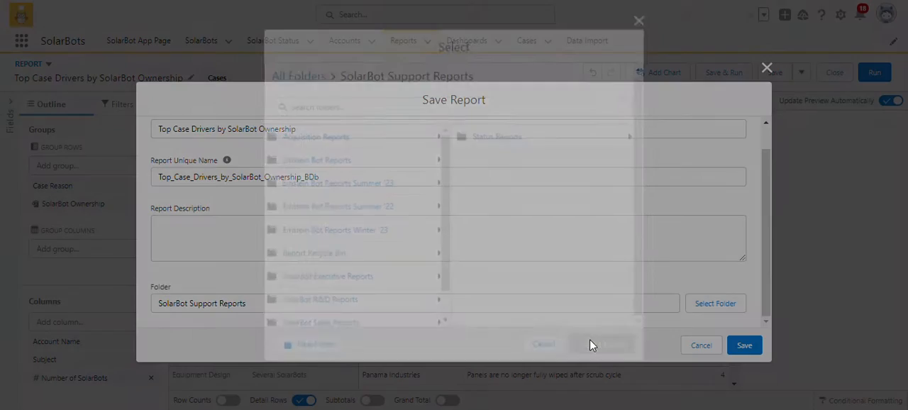
{"action": "left_click", "coordinate": [743, 346]}
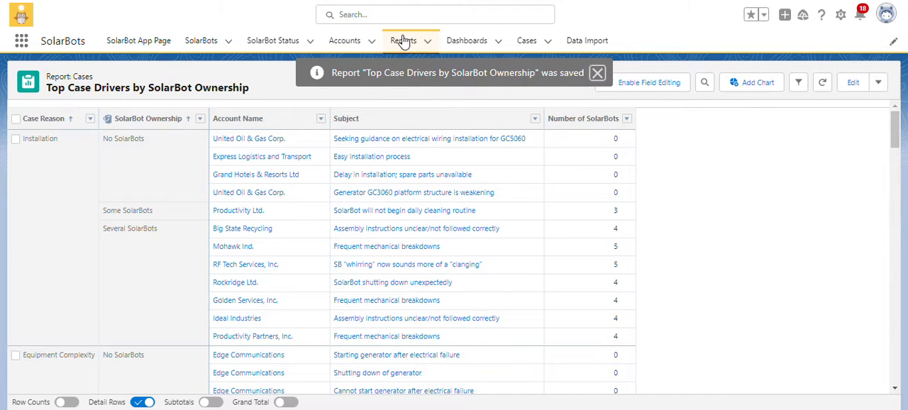
Start a new report with the custom report type SolarBots and Status Data, searching all report types for "solar".
{"action": "left_click", "coordinate": [403, 40]}
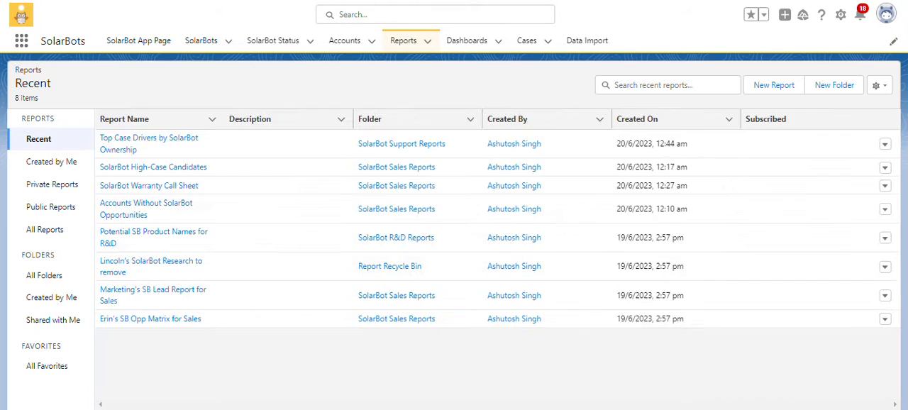
{"action": "left_click", "coordinate": [773, 85]}
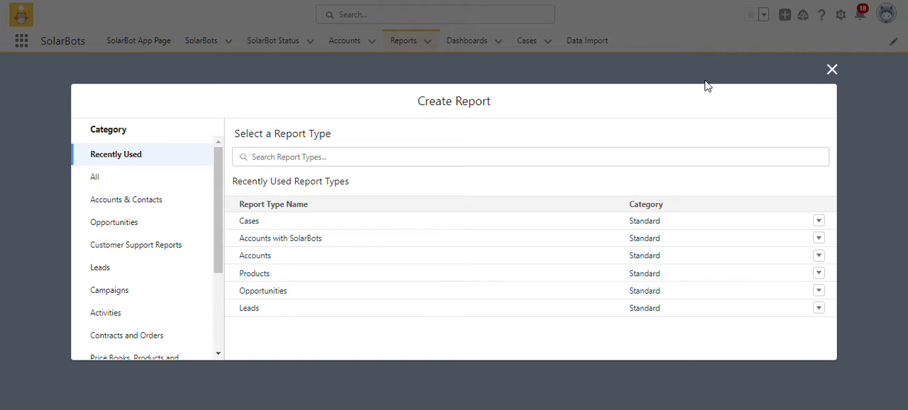
{"action": "left_click", "coordinate": [116, 176]}
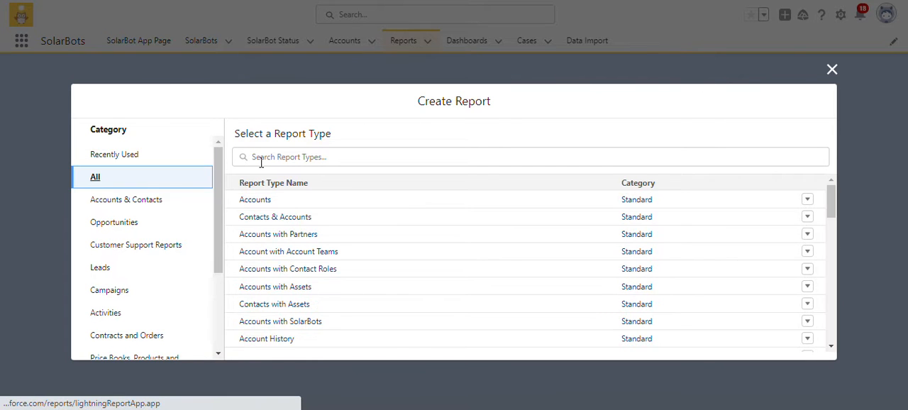
{"action": "left_click", "coordinate": [142, 1]}
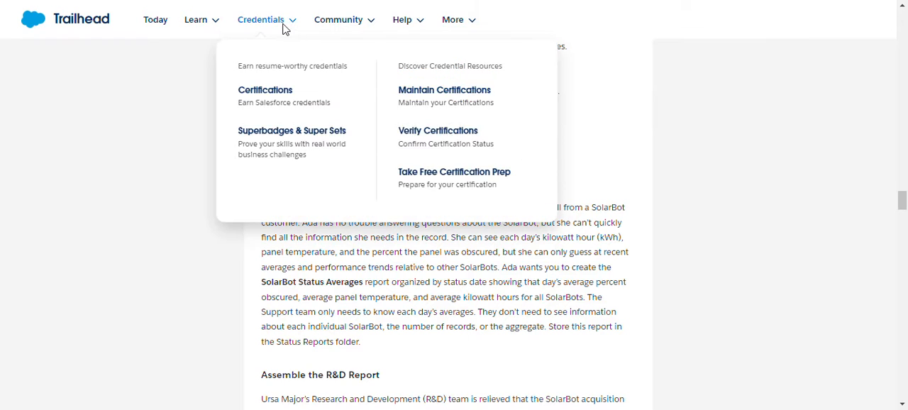
{"action": "left_click", "coordinate": [273, 1]}
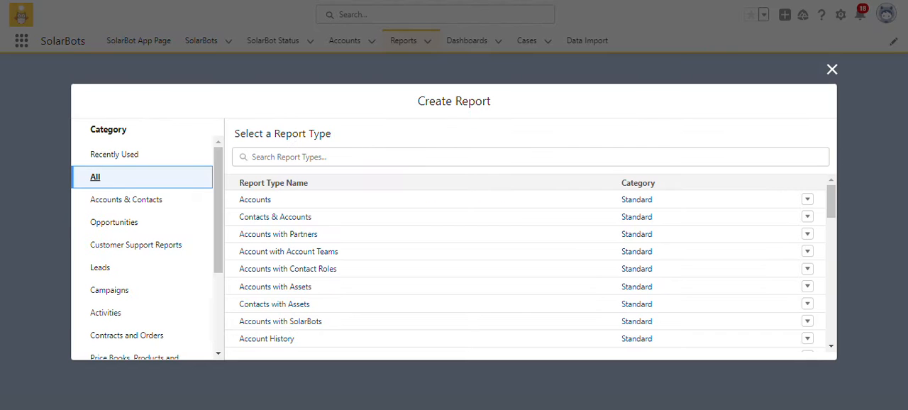
{"action": "left_click", "coordinate": [310, 155]}
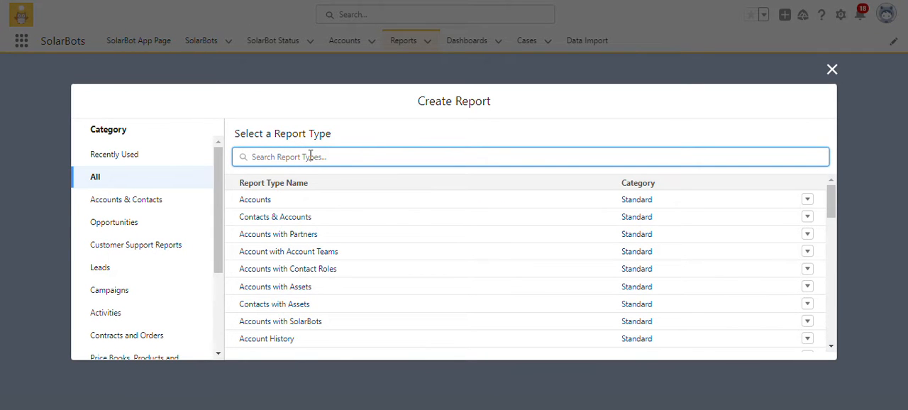
{"action": "type", "text": "sol"}
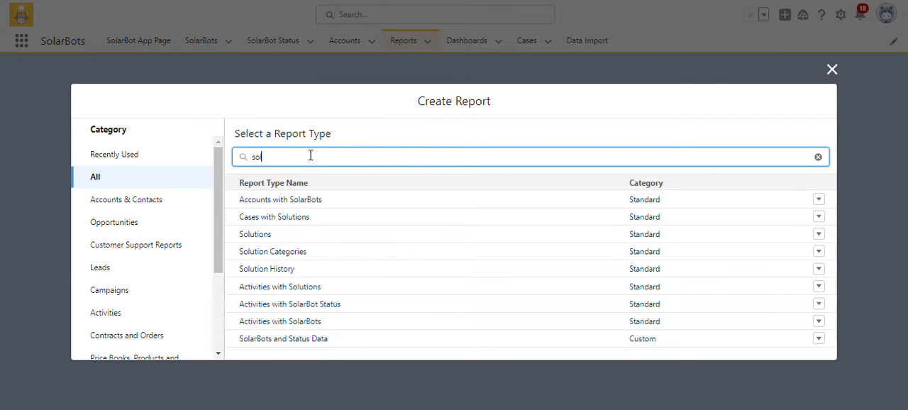
{"action": "type", "text": "ar"}
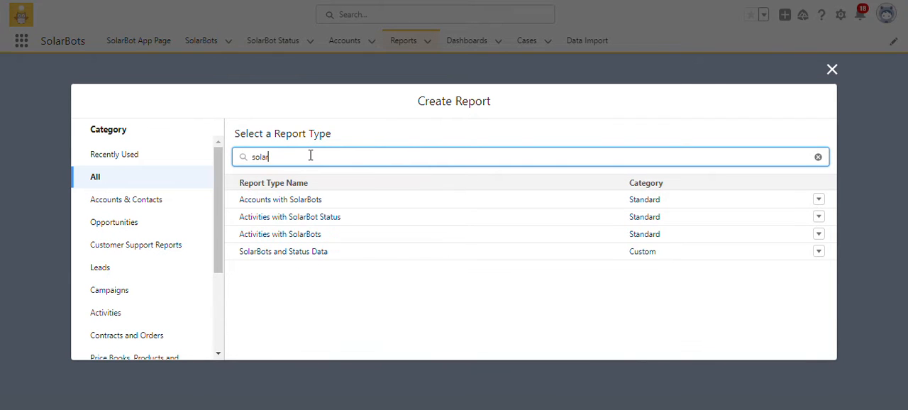
{"action": "left_click", "coordinate": [295, 256]}
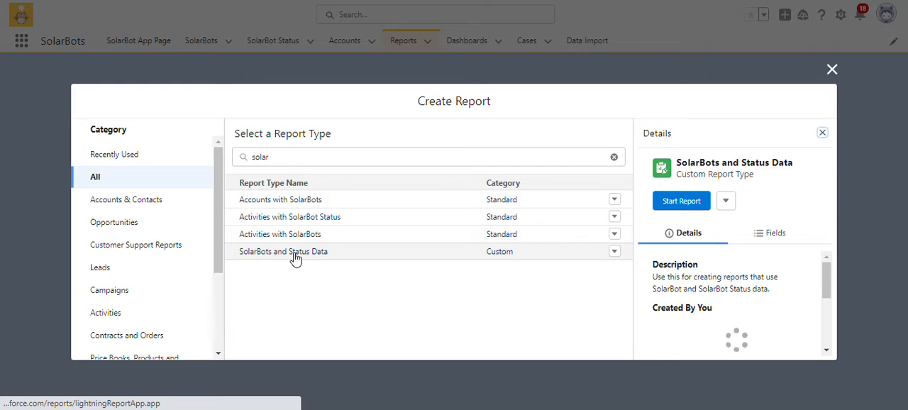
{"action": "left_click", "coordinate": [681, 202]}
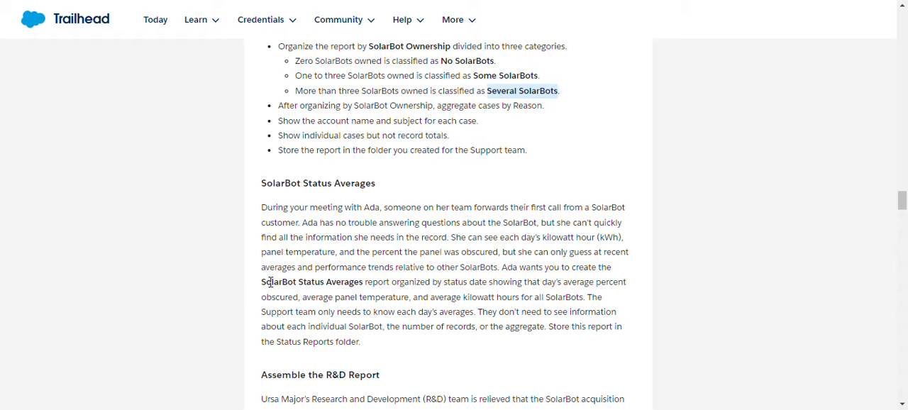
Rename the new report "SolarBot Status Averages", copying the name from the Trailhead instructions.
{"action": "left_click_drag", "start_coordinate": [262, 281], "coordinate": [363, 281]}
{"action": "key", "text": "ctrl+c"}
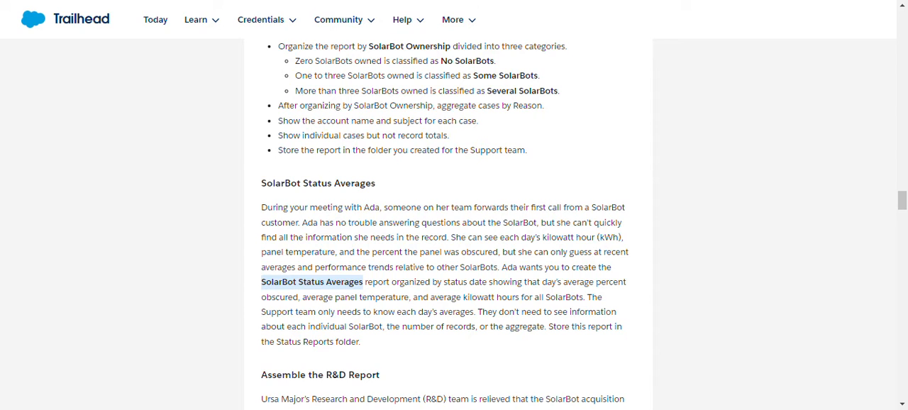
{"action": "key", "text": "ctrl+Tab"}
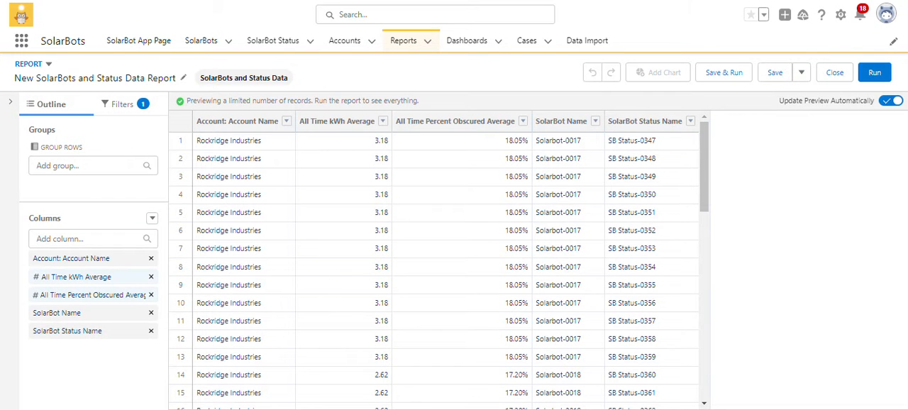
{"action": "left_click", "coordinate": [183, 79]}
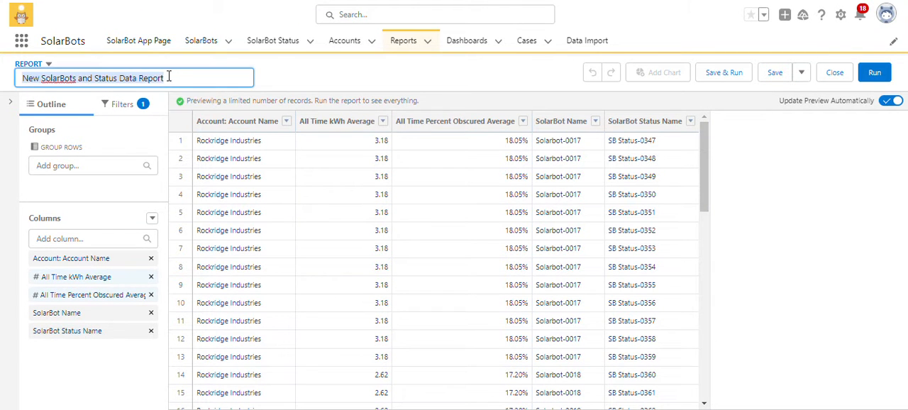
{"action": "key", "text": "ctrl+v"}
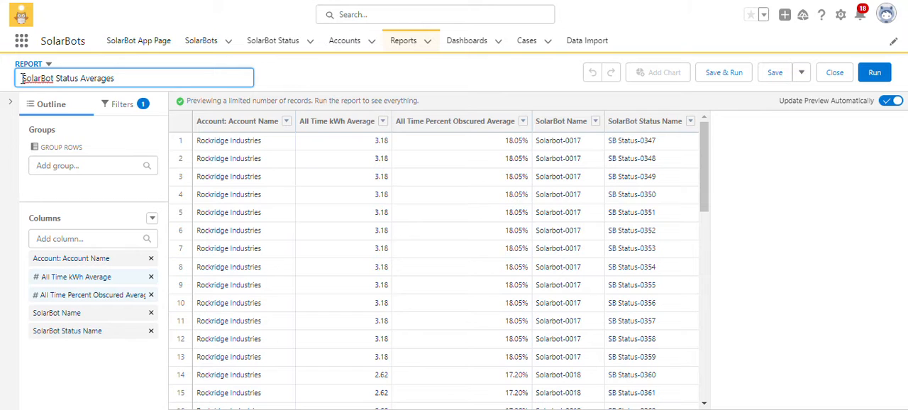
{"action": "left_click", "coordinate": [286, 86]}
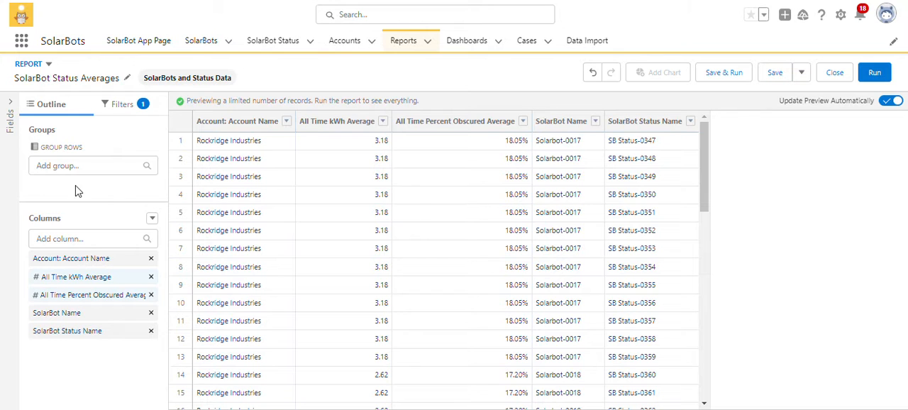
Remove all the default columns from the SolarBot Status Averages report.
{"action": "left_click", "coordinate": [104, 167]}
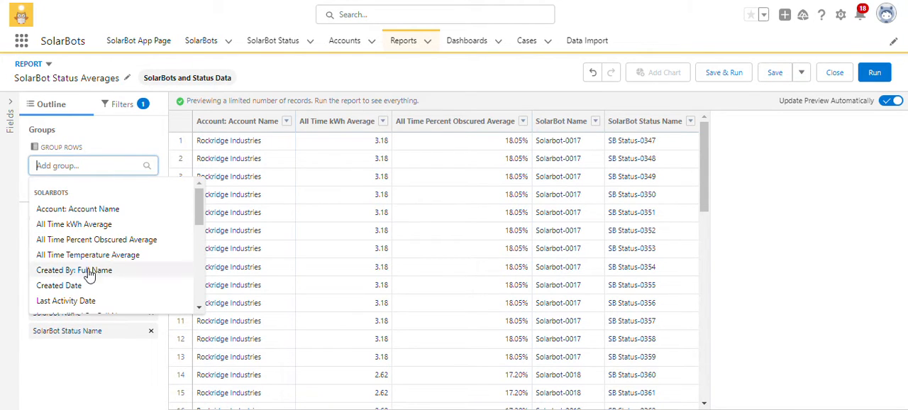
{"action": "left_click", "coordinate": [58, 358]}
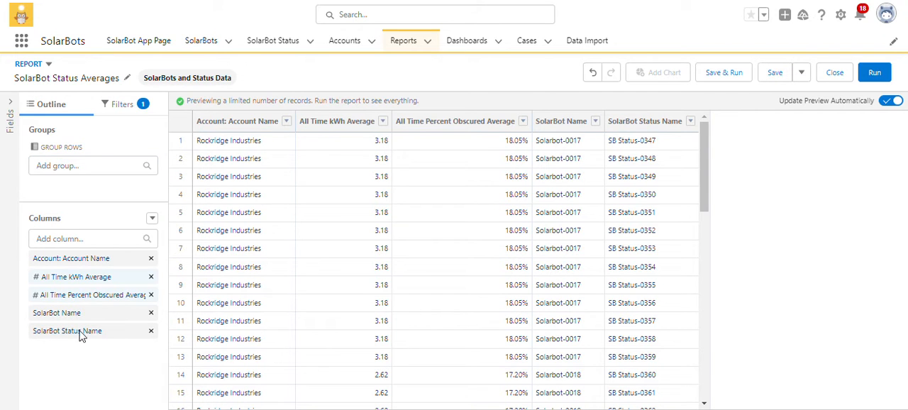
{"action": "left_click", "coordinate": [151, 259]}
{"action": "left_click", "coordinate": [151, 258]}
{"action": "left_click", "coordinate": [151, 259]}
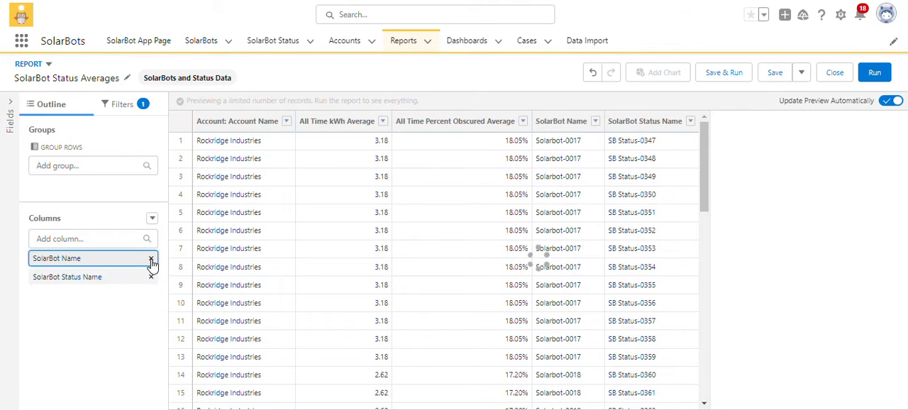
{"action": "left_click", "coordinate": [152, 259]}
{"action": "left_click", "coordinate": [151, 258]}
Add the SolarBot Status fields Panel Temperature and Percent Obscured as report columns.
{"action": "left_click", "coordinate": [104, 234]}
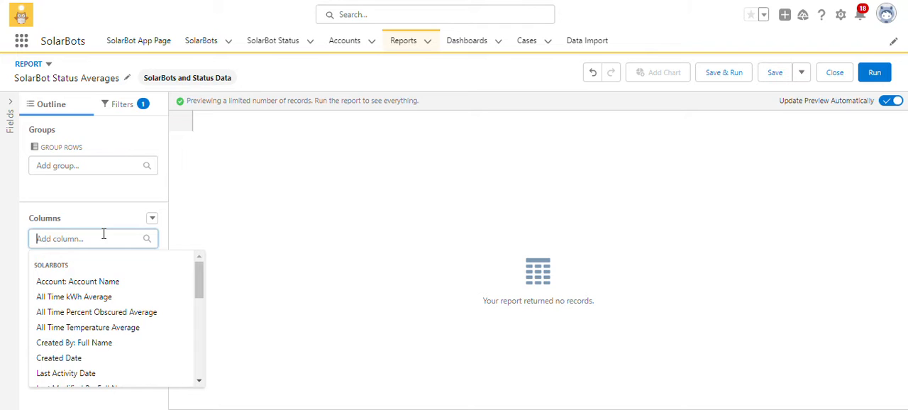
{"action": "type", "text": "pane"}
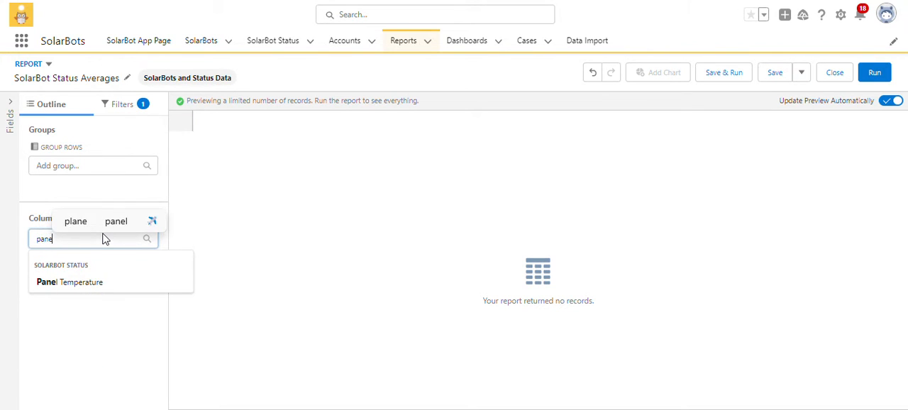
{"action": "left_click", "coordinate": [87, 282]}
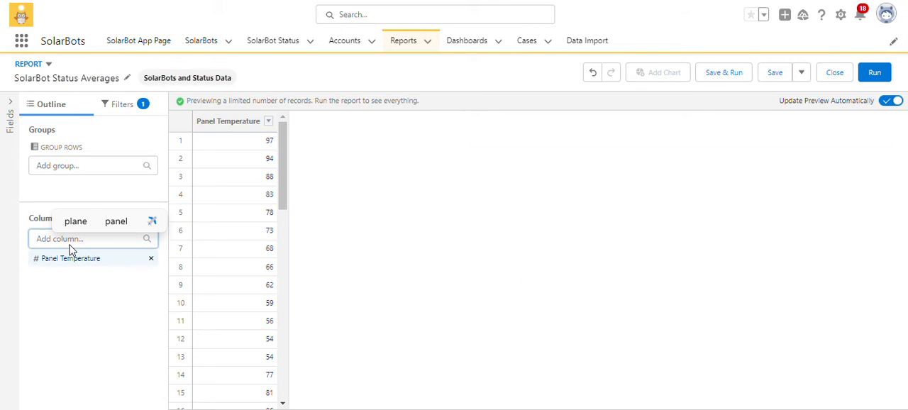
{"action": "type", "text": "per"}
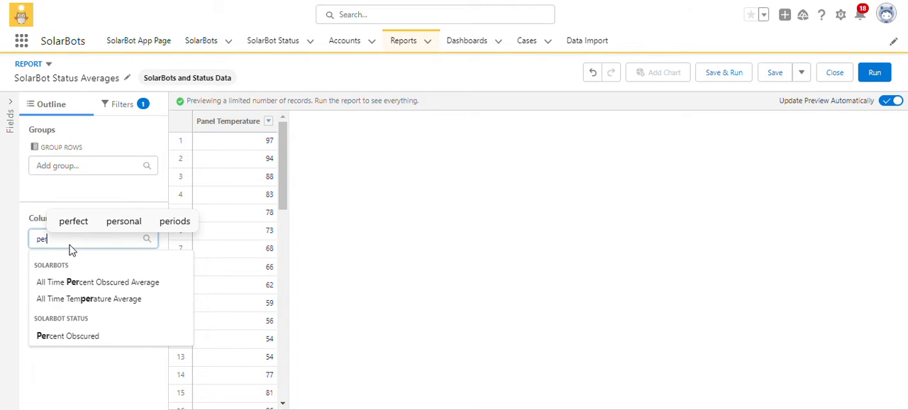
{"action": "left_click", "coordinate": [61, 339]}
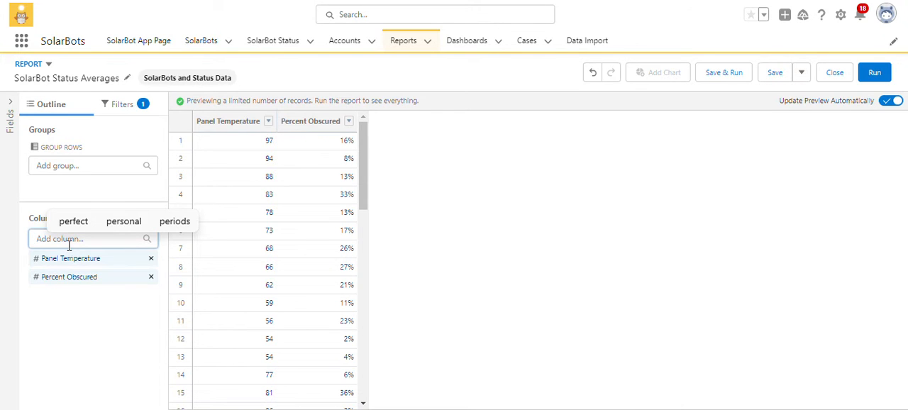
Add the SolarBot Status field Kilowatt Hours as a column and group the report rows by Status Date.
{"action": "type", "text": "k"}
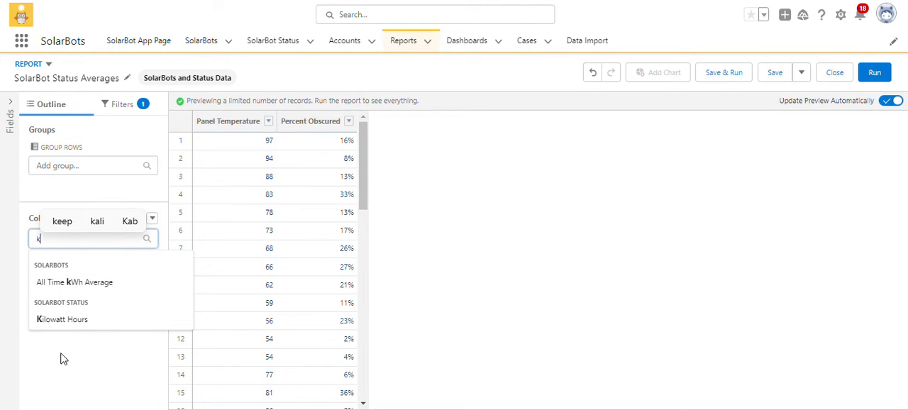
{"action": "left_click", "coordinate": [97, 321]}
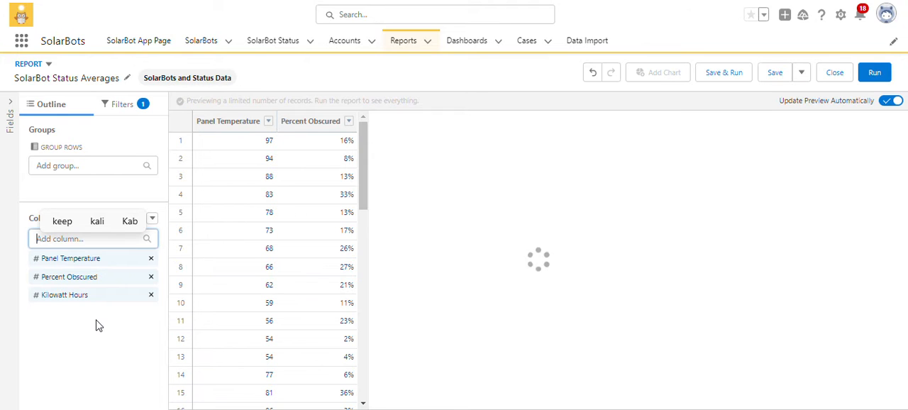
{"action": "left_click", "coordinate": [61, 166]}
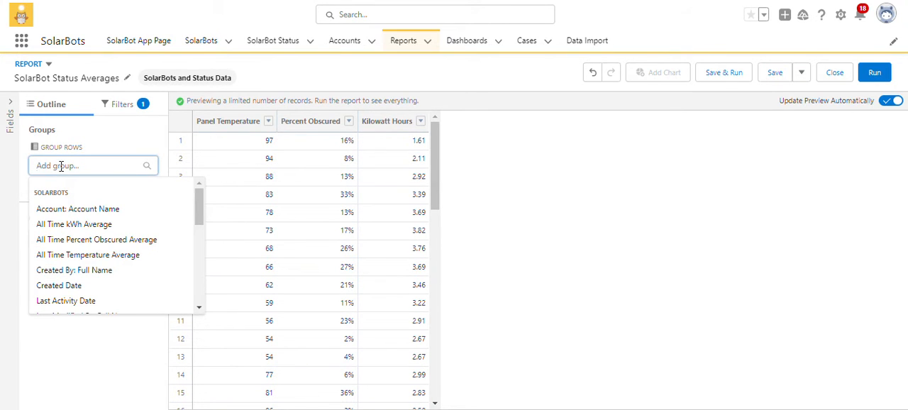
{"action": "type", "text": "sta"}
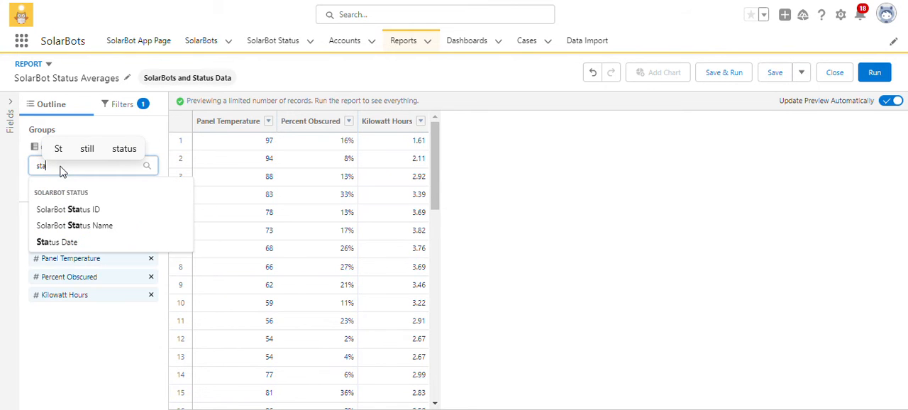
{"action": "left_click", "coordinate": [51, 244]}
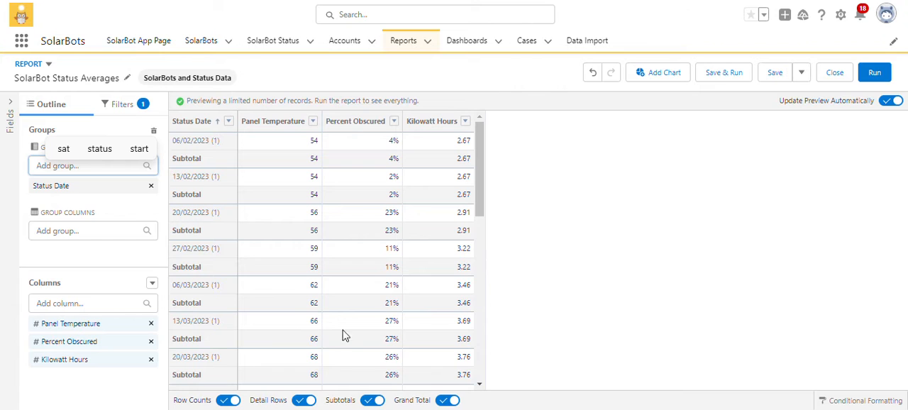
Turn off row counts, detail rows, subtotals and the grand total for the SolarBot Status Averages report.
{"action": "left_click", "coordinate": [222, 403]}
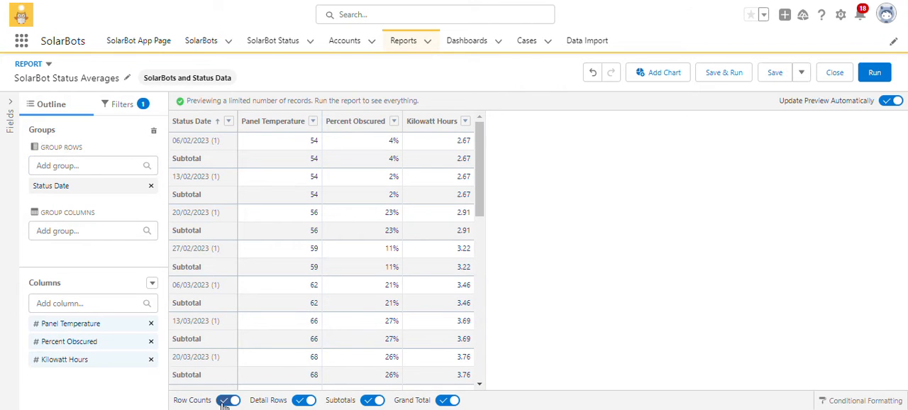
{"action": "left_click", "coordinate": [371, 402]}
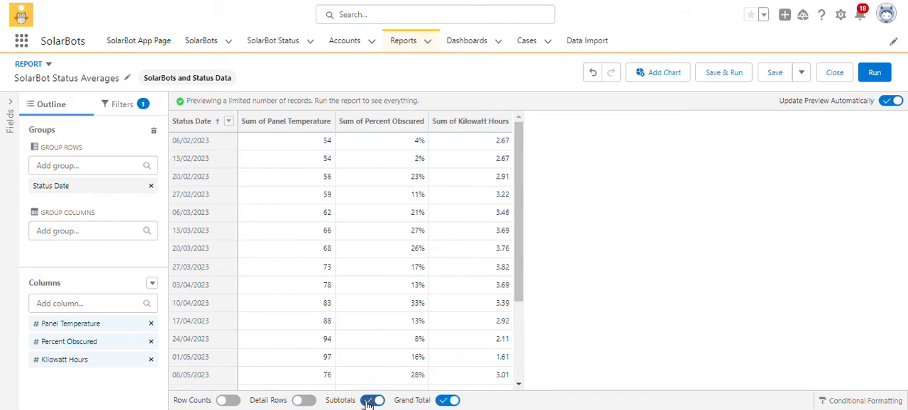
{"action": "left_click", "coordinate": [445, 402]}
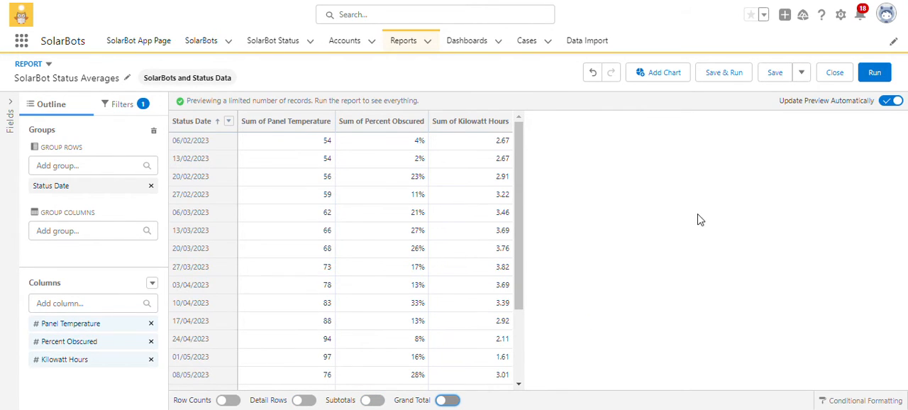
Save and run the report in the Status Reports subfolder of SolarBot Support Reports, and return to the recent reports list.
{"action": "left_click", "coordinate": [721, 71]}
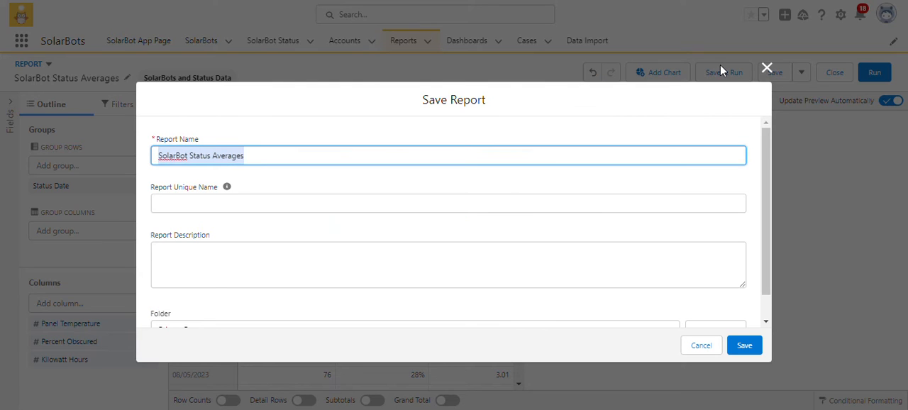
{"action": "left_click", "coordinate": [446, 188]}
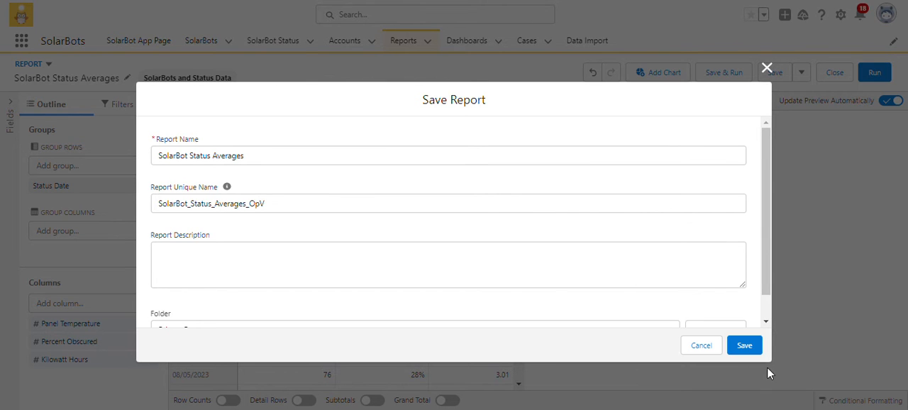
{"action": "scroll", "coordinate": [707, 282], "scroll_direction": "down", "scroll_amount": 1}
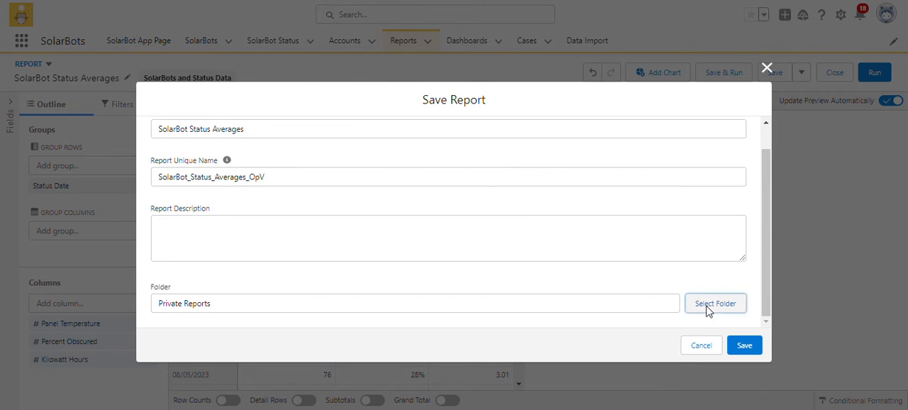
{"action": "left_click", "coordinate": [707, 306]}
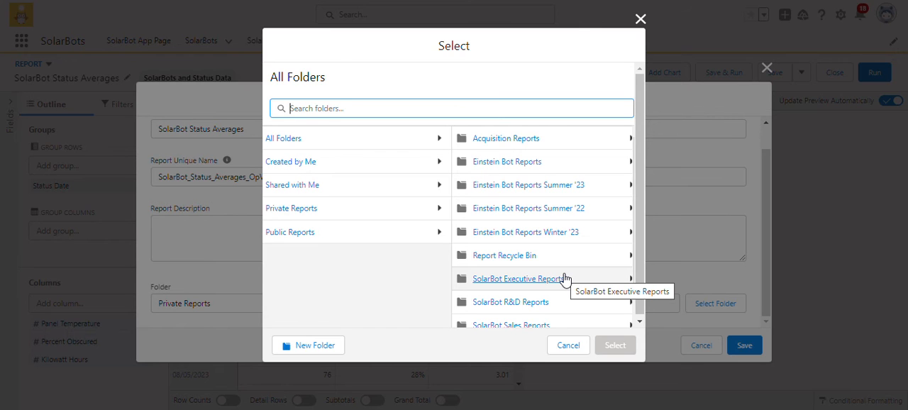
{"action": "scroll", "coordinate": [565, 279], "scroll_direction": "down", "scroll_amount": 1}
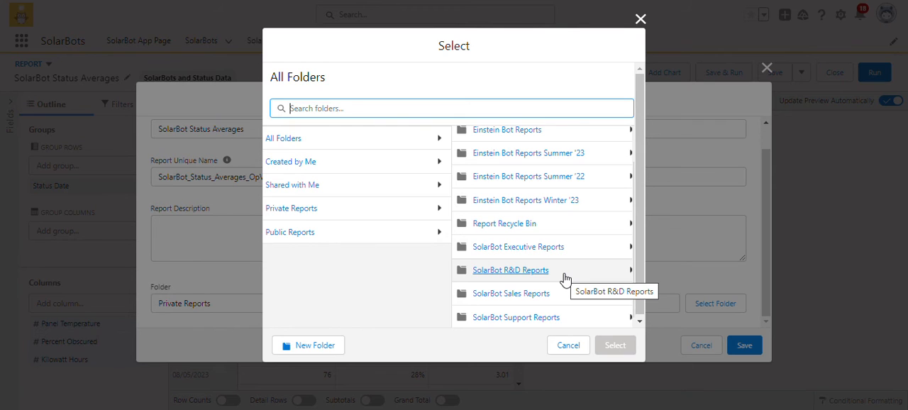
{"action": "scroll", "coordinate": [565, 279], "scroll_direction": "down", "scroll_amount": 1}
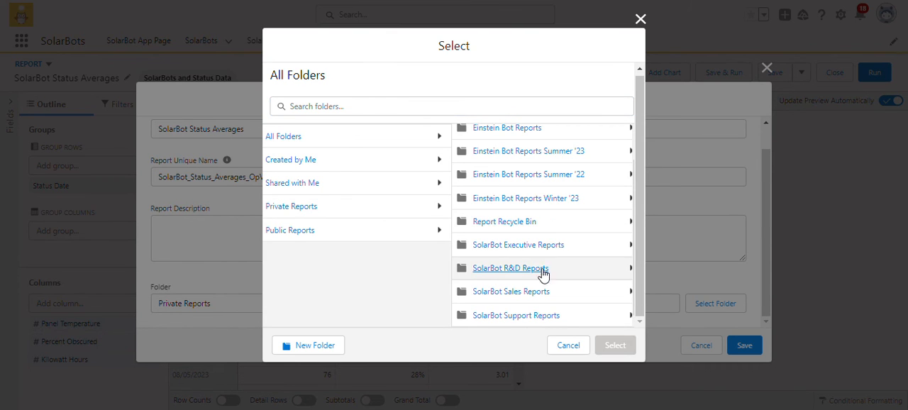
{"action": "left_click", "coordinate": [523, 316]}
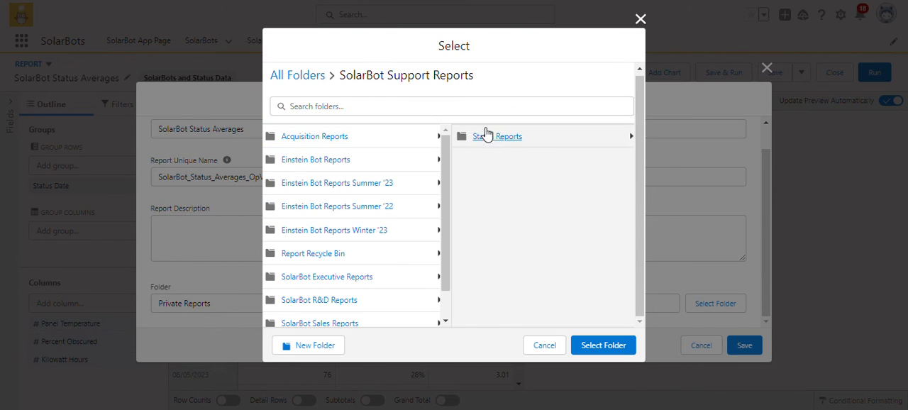
{"action": "left_click", "coordinate": [486, 136]}
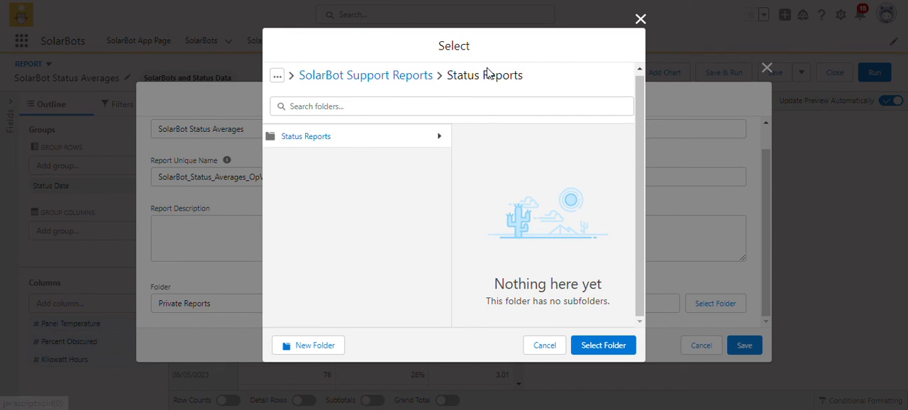
{"action": "left_click", "coordinate": [591, 345]}
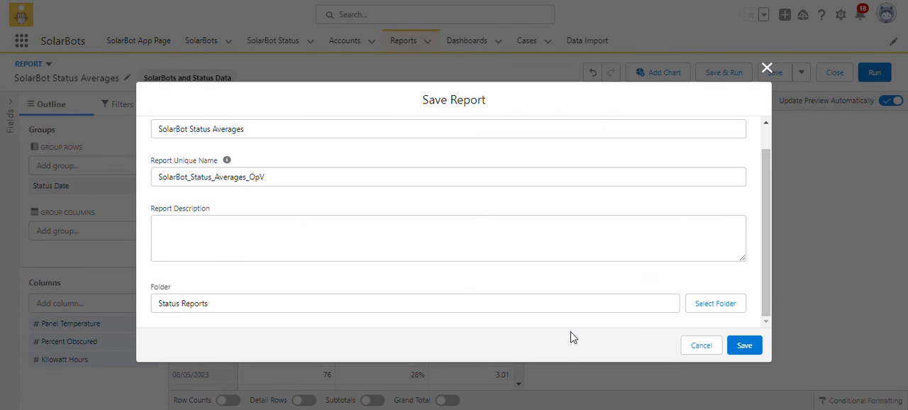
{"action": "left_click", "coordinate": [740, 346]}
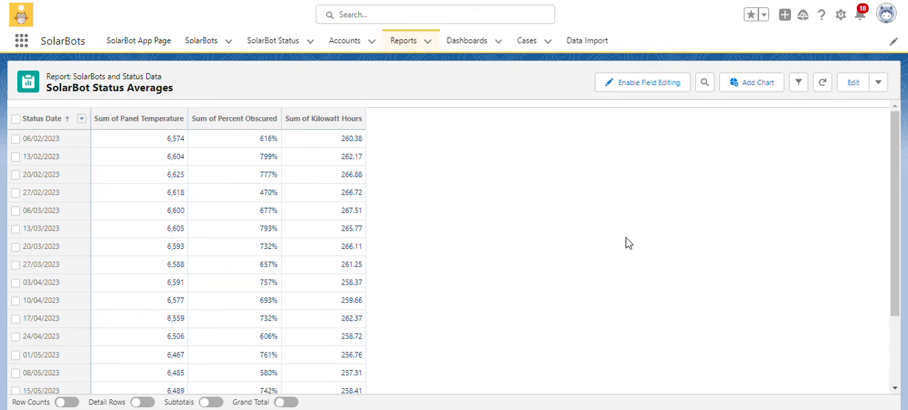
{"action": "left_click", "coordinate": [410, 43]}
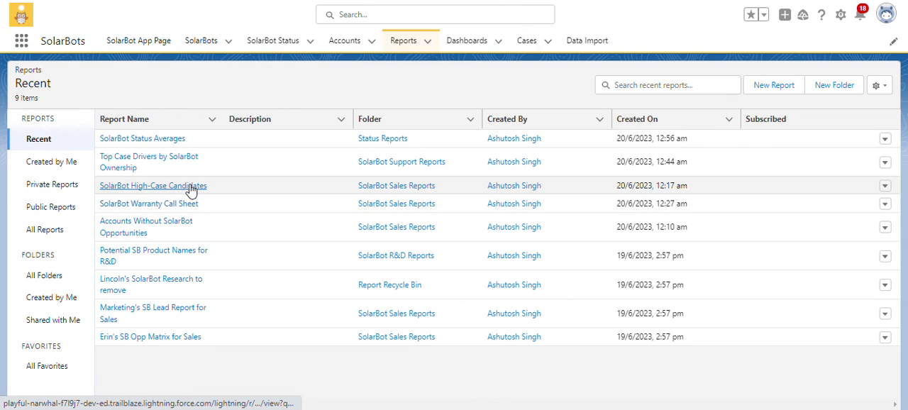
Switch to the Trailhead superbadge page and submit the challenge "Create reports for the Support team" for checking.
{"action": "left_click", "coordinate": [212, 1]}
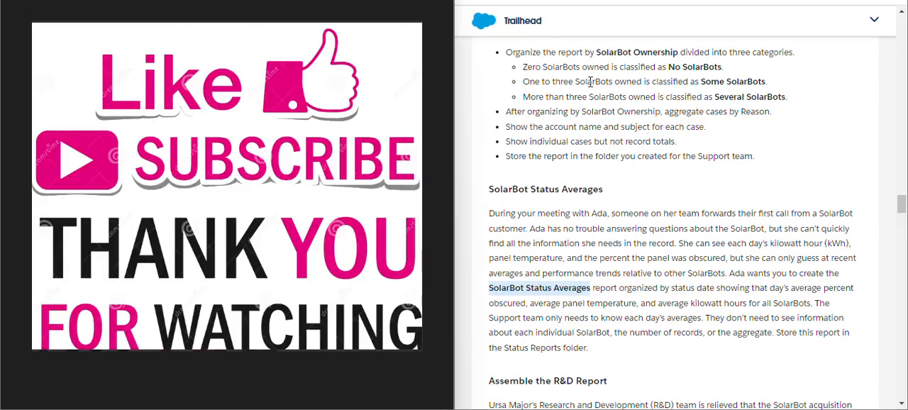
{"action": "scroll", "coordinate": [667, 174], "scroll_direction": "down", "scroll_amount": 3}
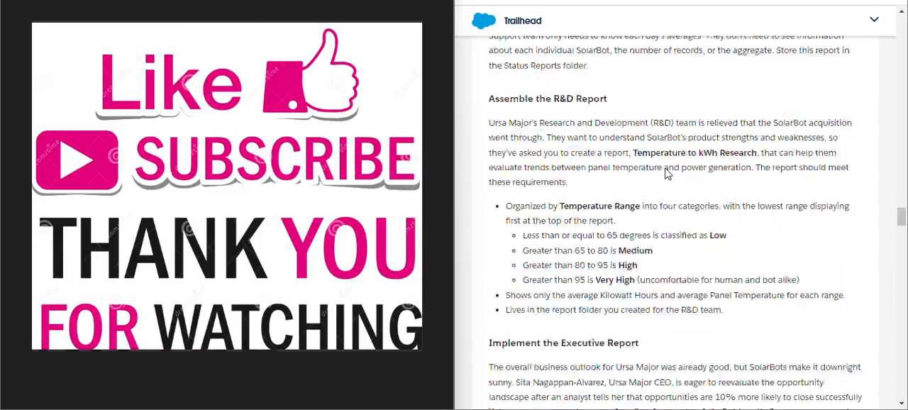
{"action": "scroll", "coordinate": [667, 174], "scroll_direction": "down", "scroll_amount": 15}
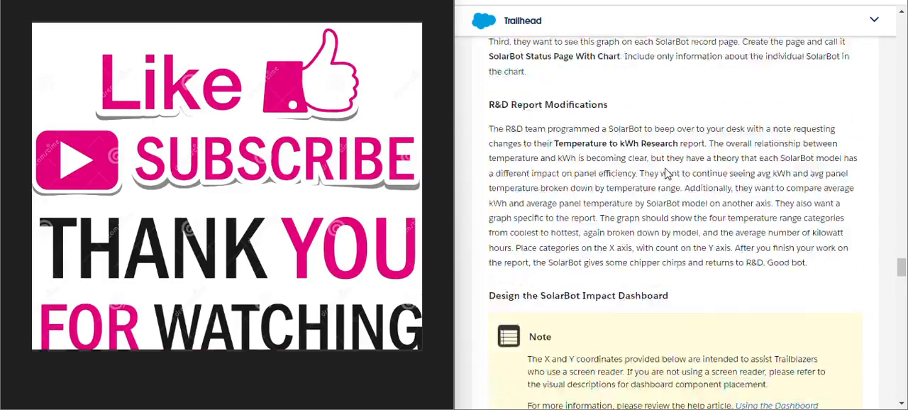
{"action": "scroll", "coordinate": [667, 173], "scroll_direction": "down", "scroll_amount": 15}
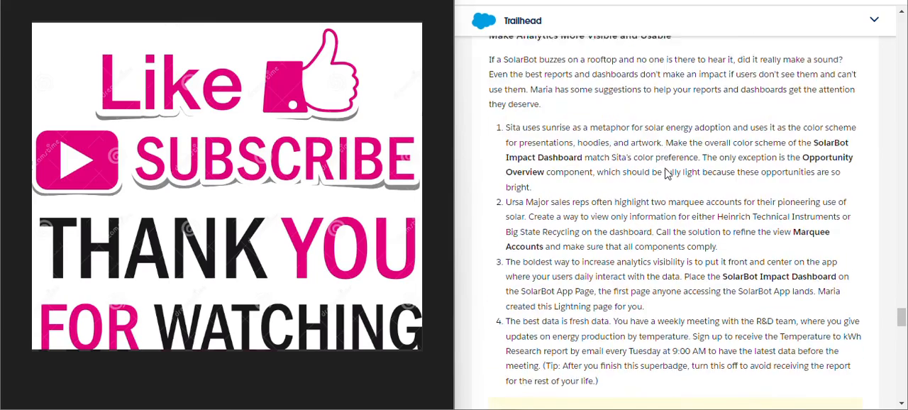
{"action": "scroll", "coordinate": [667, 174], "scroll_direction": "down", "scroll_amount": 15}
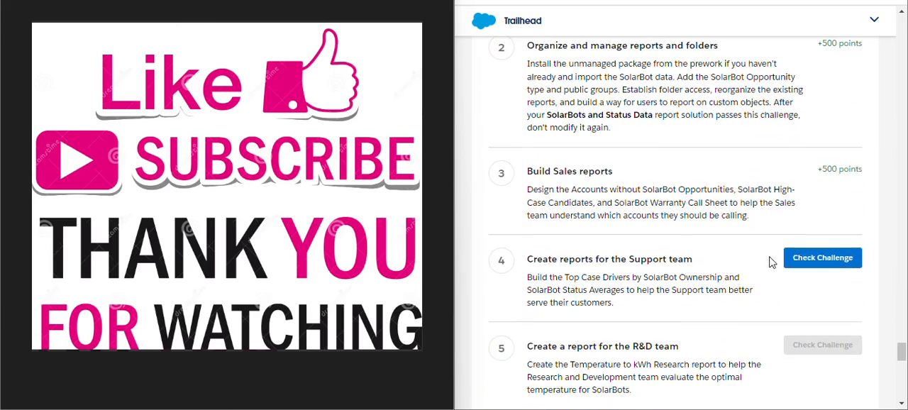
{"action": "left_click", "coordinate": [815, 254]}
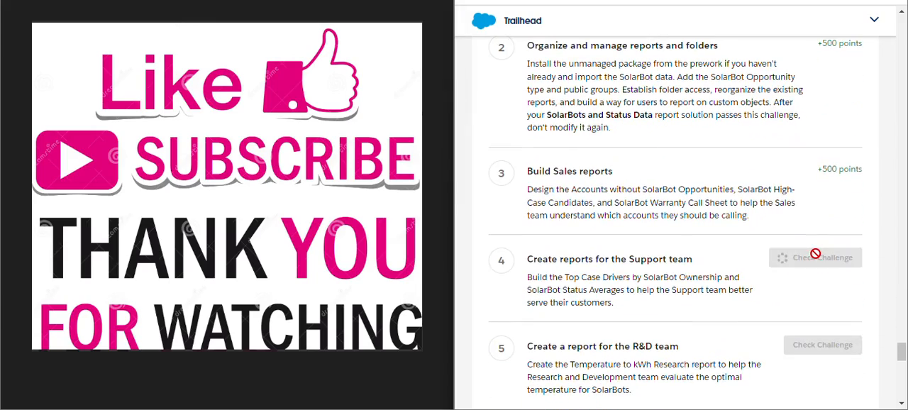